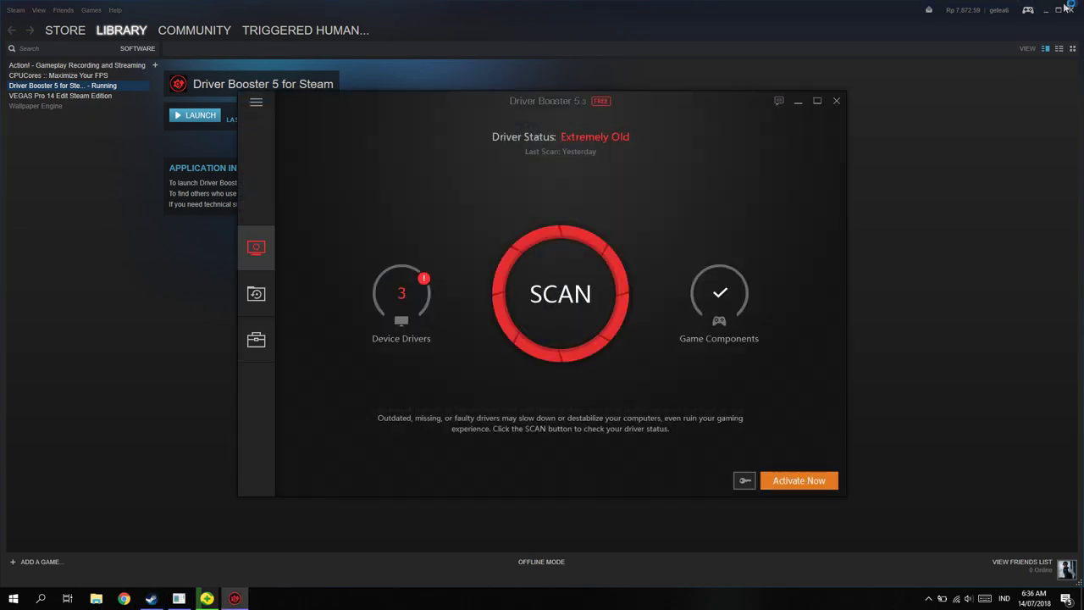
Close the Steam library window, then move the Driver Booster window aside and minimize it.
{"action": "left_click", "coordinate": [1070, 10]}
{"action": "left_click_drag", "start_coordinate": [662, 99], "coordinate": [885, 131]}
{"action": "left_click", "coordinate": [235, 599]}
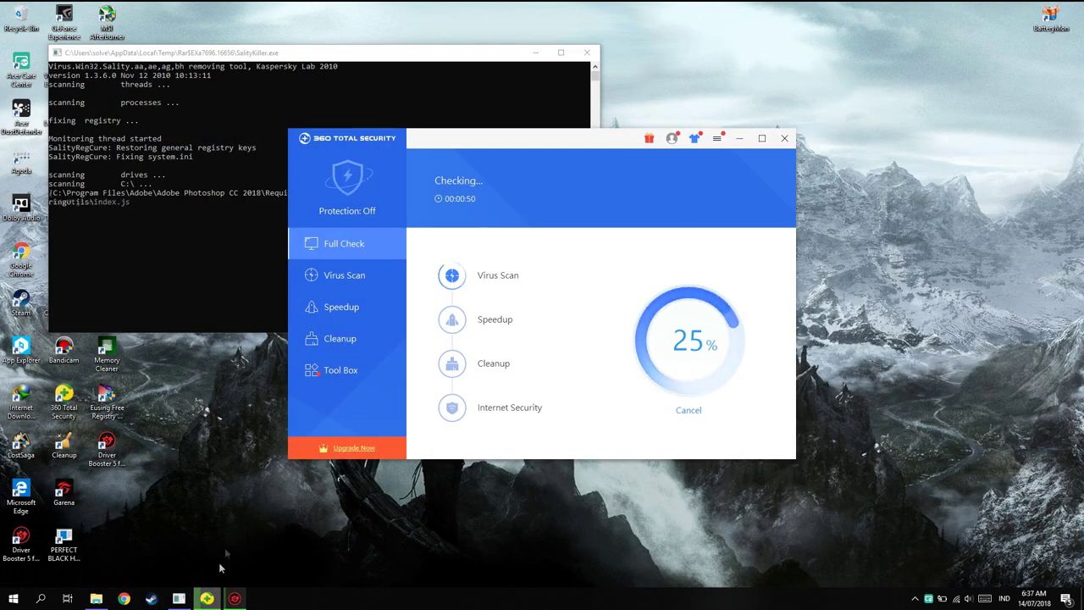
Switch to File Explorer and enable ReadyBoost on the JARVIS (E:) USB drive, reserving 4094 MB for system speed.
{"action": "left_click", "coordinate": [95, 598]}
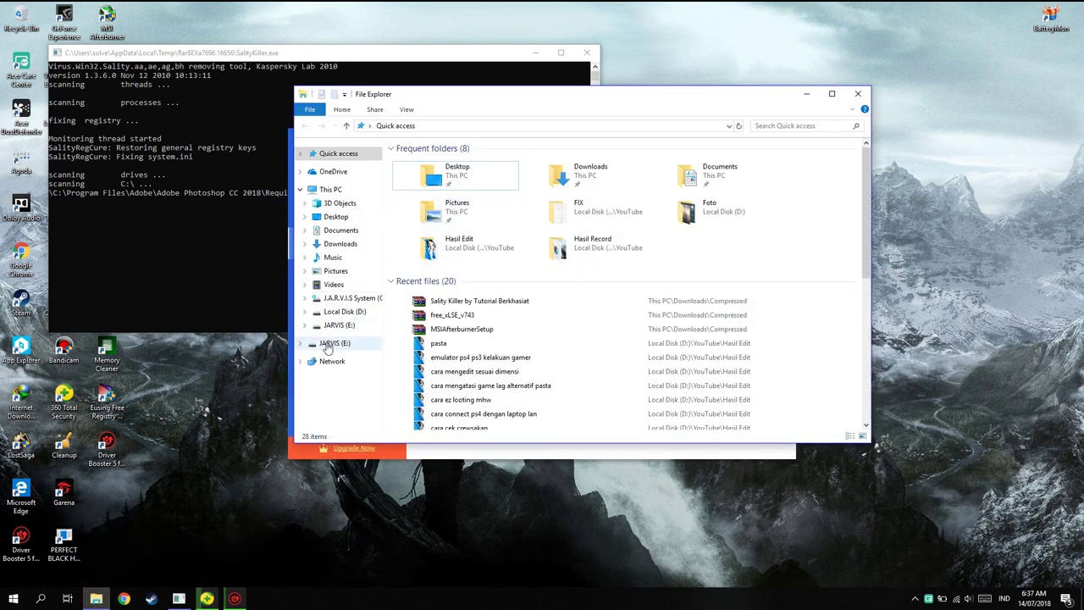
{"action": "right_click", "coordinate": [335, 343]}
{"action": "left_click", "coordinate": [387, 333]}
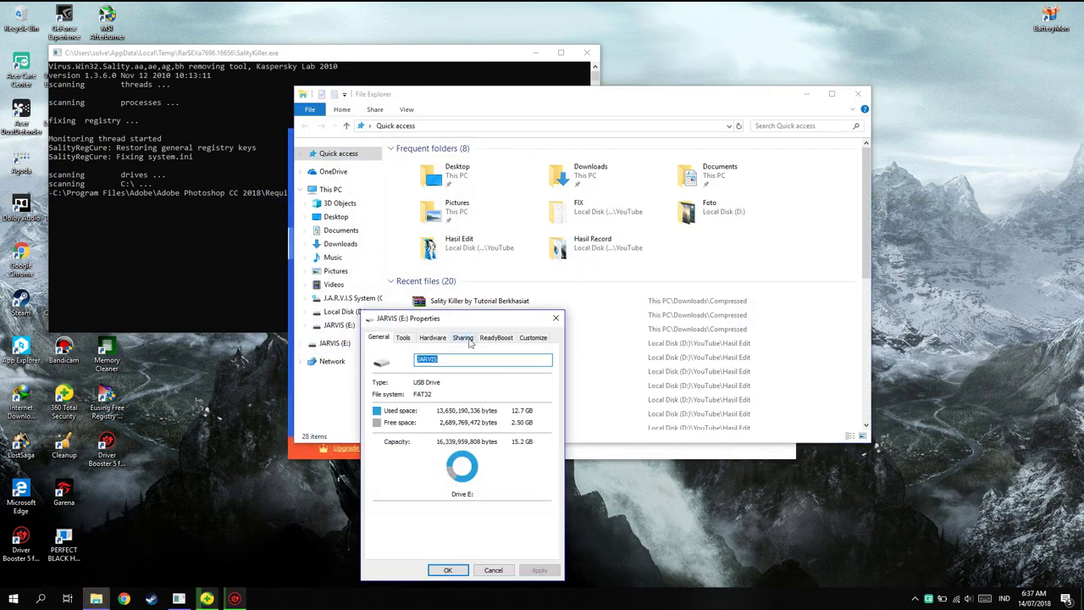
{"action": "left_click", "coordinate": [495, 337]}
{"action": "left_click_drag", "start_coordinate": [434, 453], "coordinate": [472, 455]}
{"action": "left_click", "coordinate": [542, 569]}
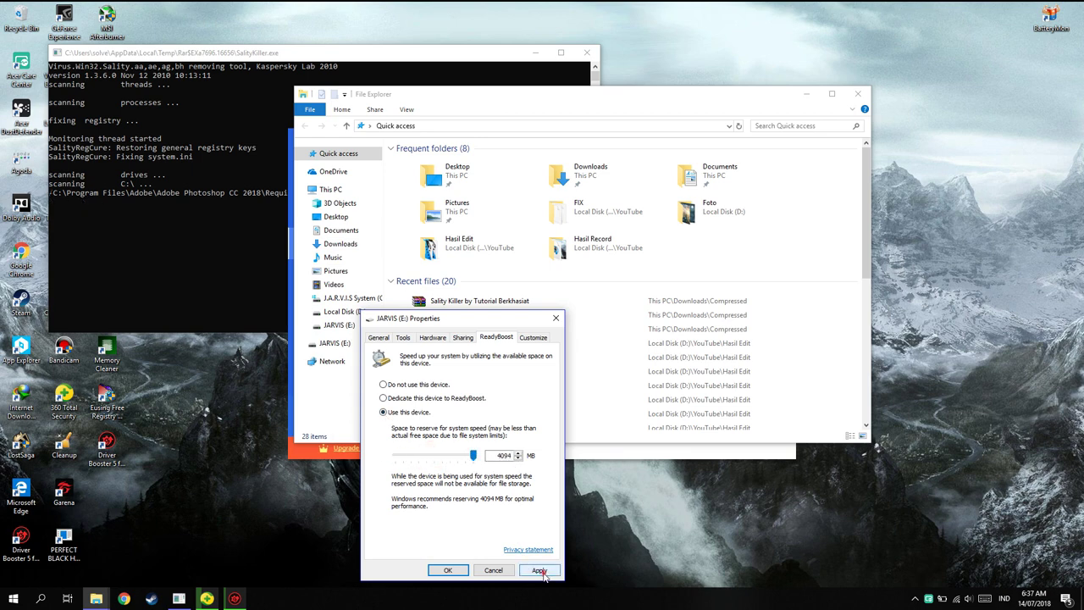
{"action": "left_click", "coordinate": [446, 570]}
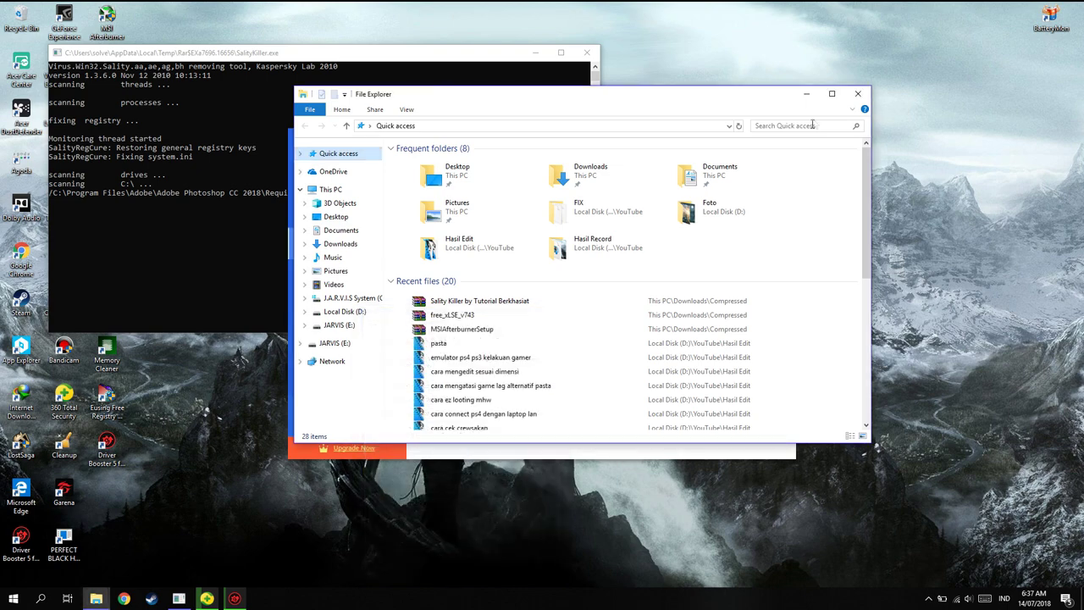
{"action": "left_click", "coordinate": [858, 94]}
Clear the desktop by minimizing 360 Total Security and the SalityKiller console and dismissing the audio capture message.
{"action": "left_click", "coordinate": [738, 139]}
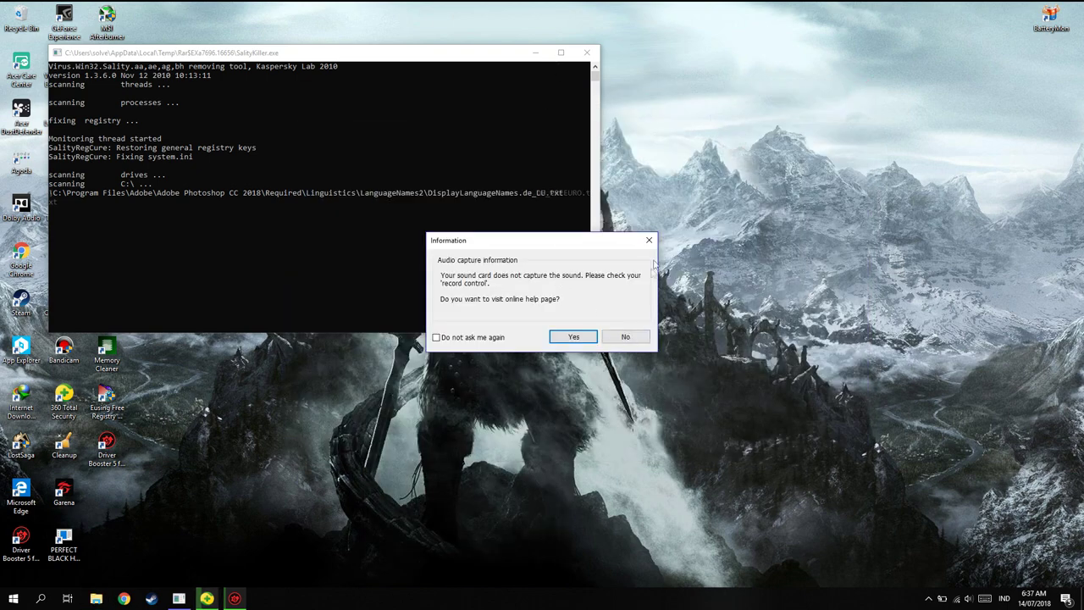
{"action": "left_click", "coordinate": [645, 238]}
{"action": "left_click", "coordinate": [540, 51]}
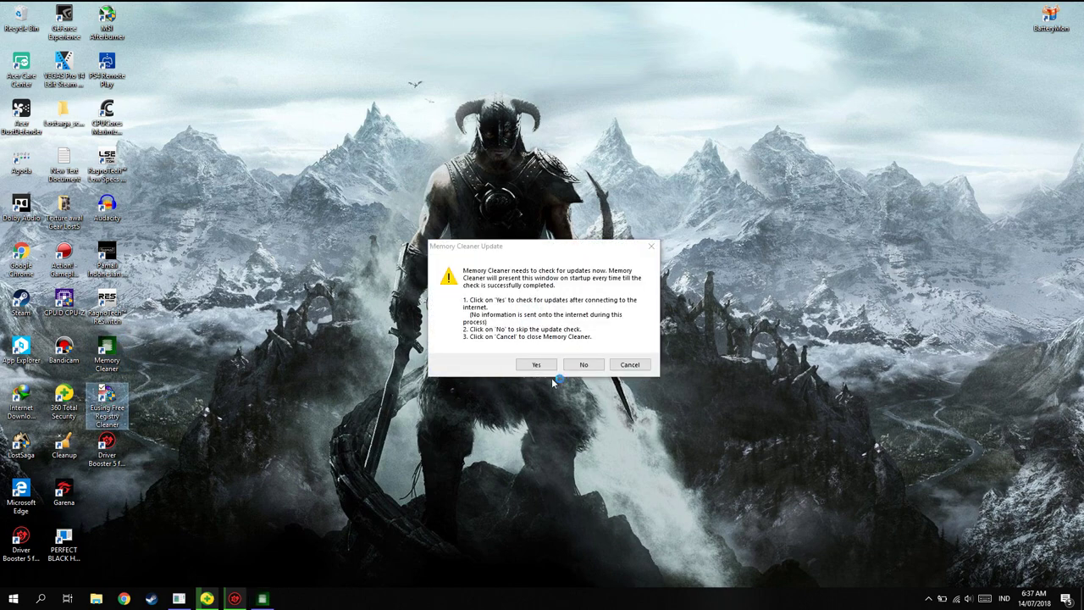
Skip Memory Cleaner's update check and Eusing Free Registry Cleaner's registration, and start the registry issue scan.
{"action": "left_click", "coordinate": [583, 364]}
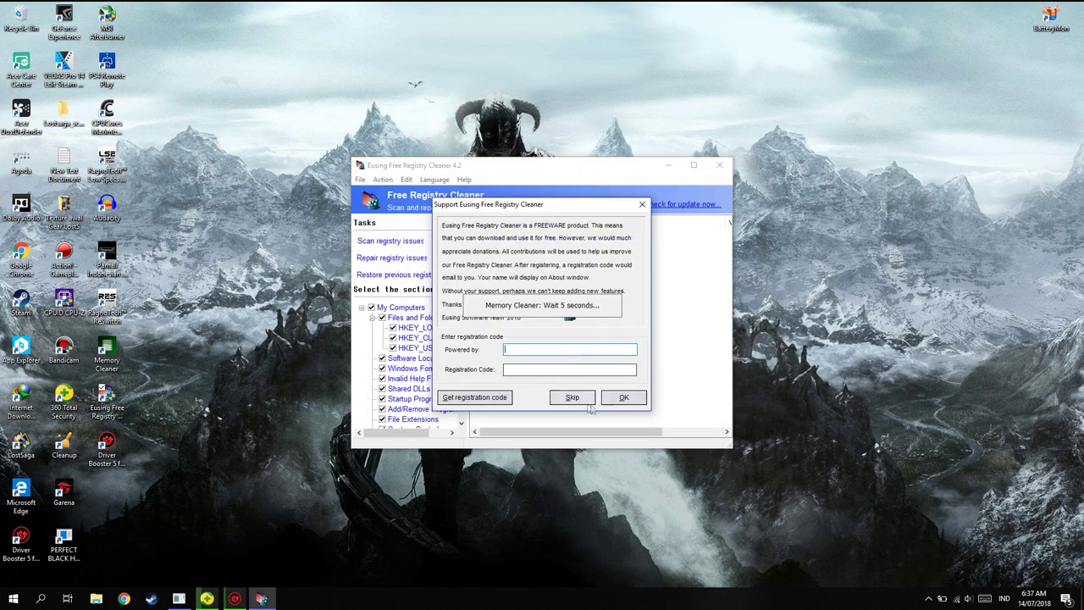
{"action": "left_click", "coordinate": [574, 397]}
{"action": "left_click", "coordinate": [404, 242]}
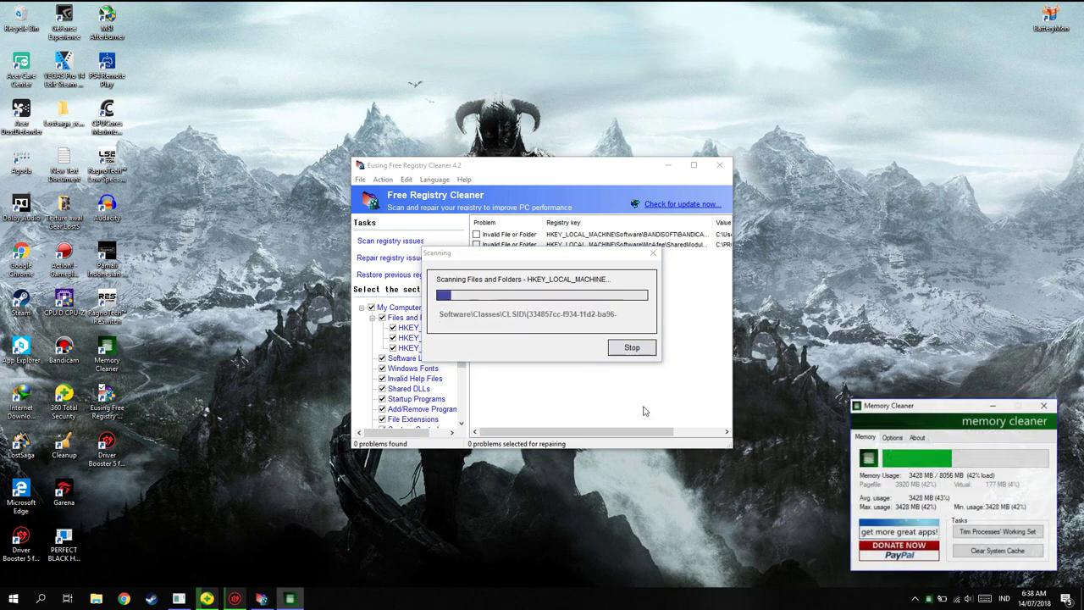
In Memory Cleaner, trim the processes' working set and clear the system cache, then move its window aside.
{"action": "left_click", "coordinate": [998, 533]}
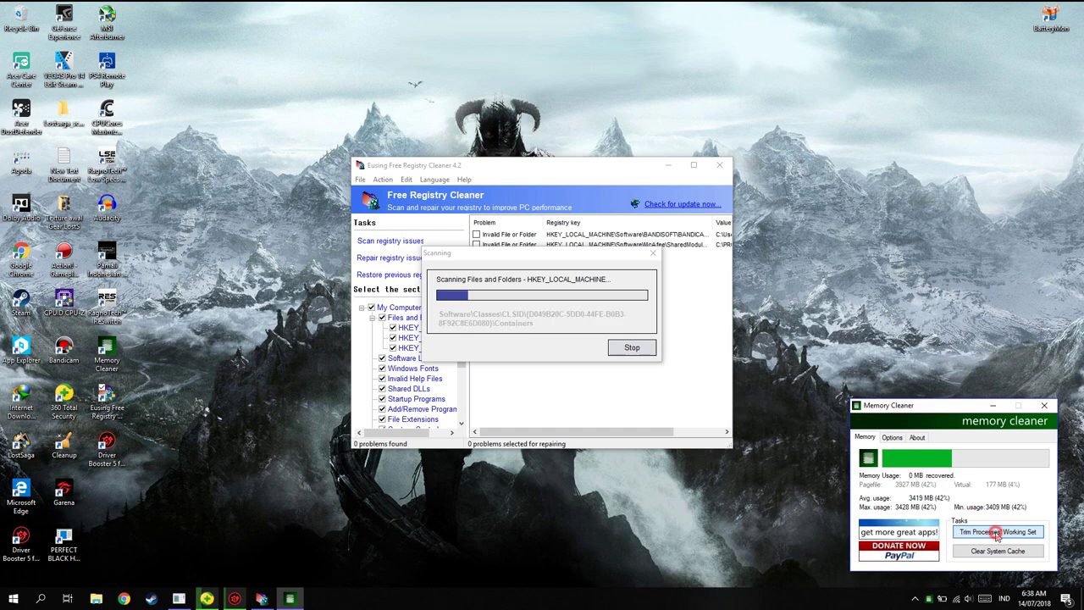
{"action": "left_click", "coordinate": [997, 551]}
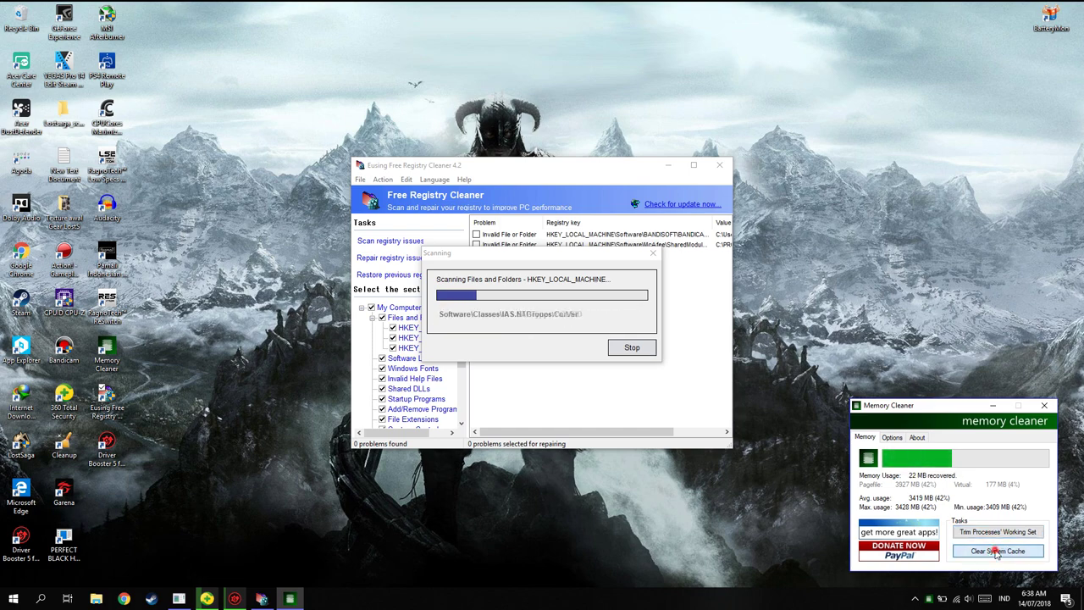
{"action": "left_click_drag", "start_coordinate": [969, 407], "coordinate": [995, 414]}
{"action": "left_click", "coordinate": [544, 166]}
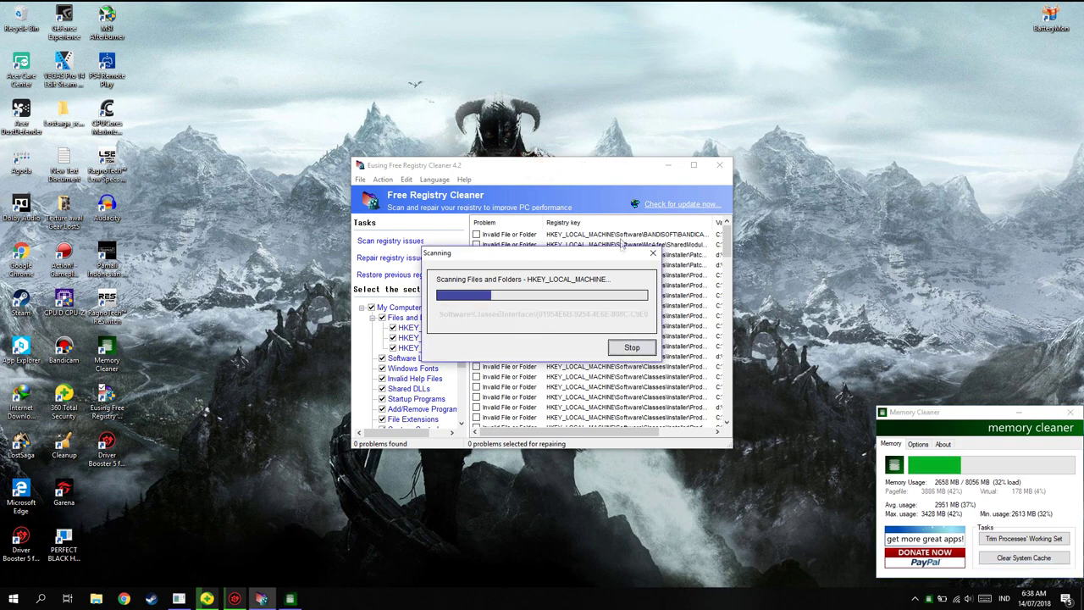
{"action": "left_click", "coordinate": [235, 599]}
{"action": "left_click", "coordinate": [235, 599]}
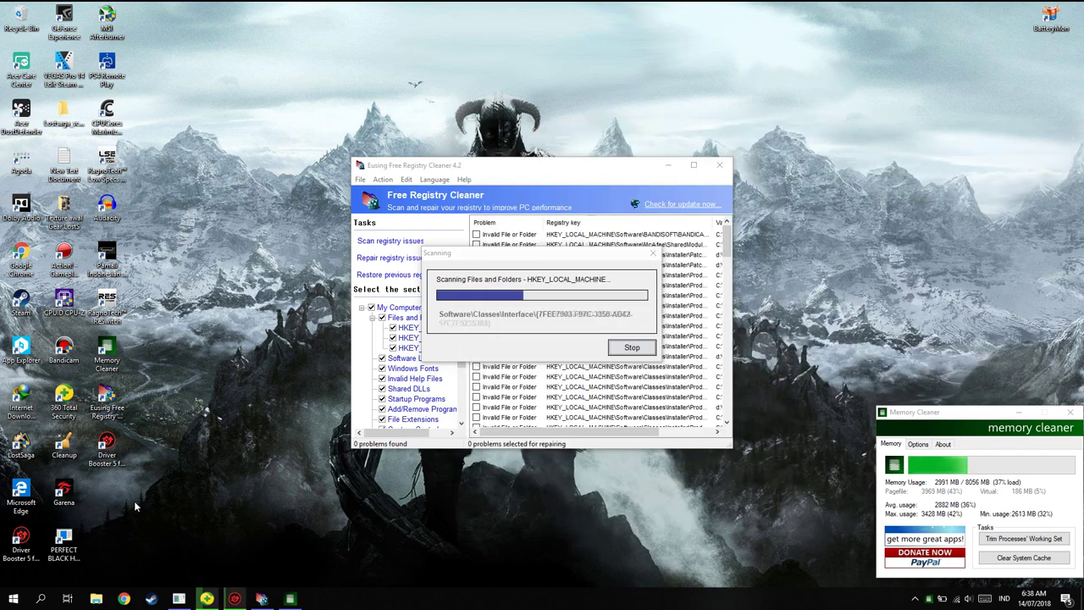
{"action": "left_click", "coordinate": [96, 599]}
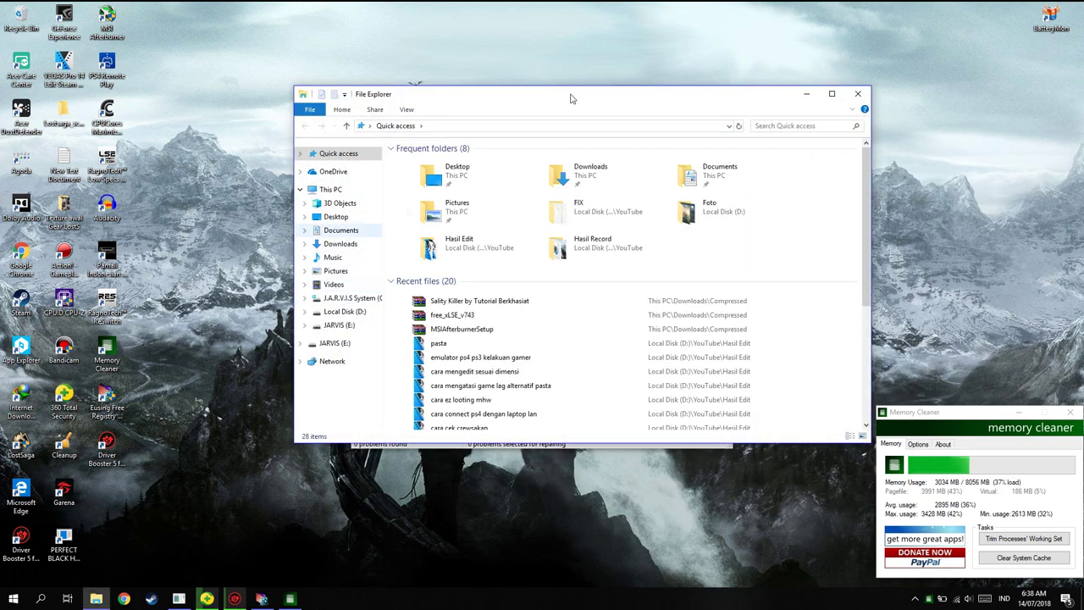
{"action": "left_click", "coordinate": [858, 93]}
Open the properties of This PC from File Explorer and bring up the Advanced system settings.
{"action": "left_click", "coordinate": [101, 599]}
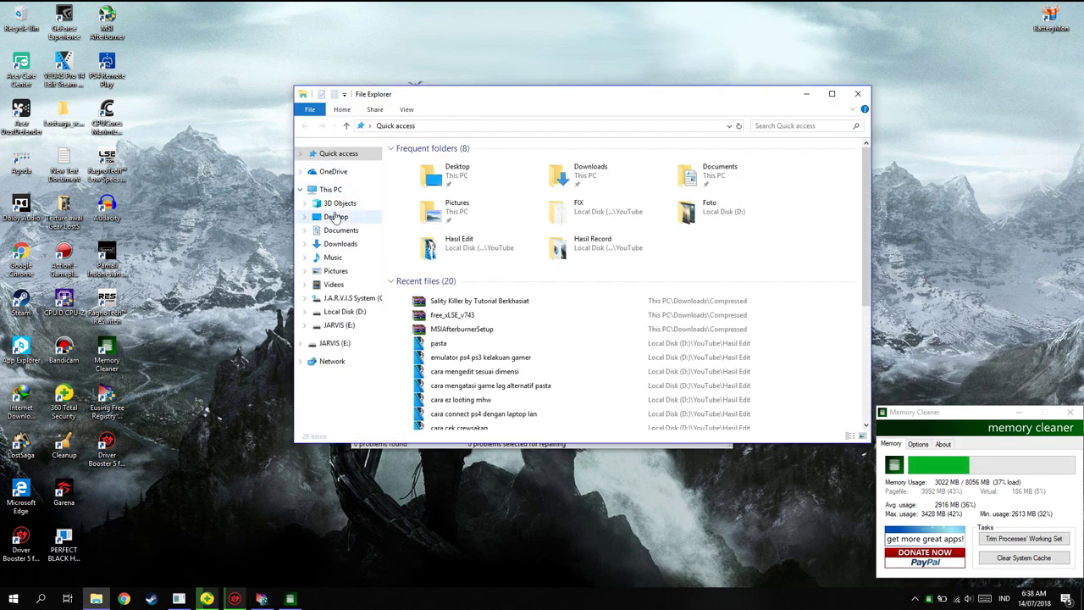
{"action": "right_click", "coordinate": [327, 189]}
{"action": "left_click", "coordinate": [366, 334]}
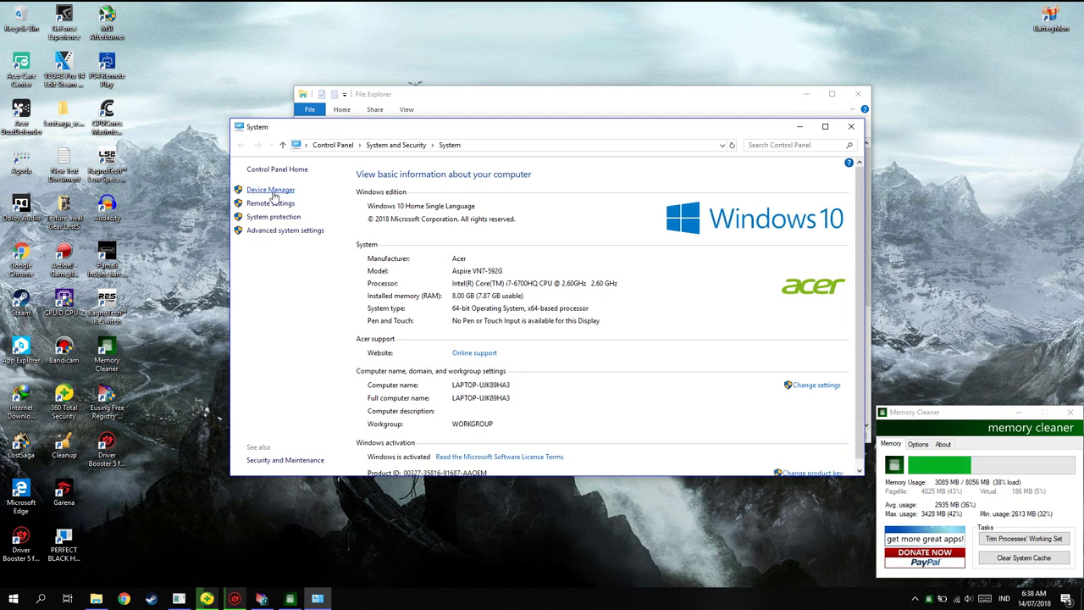
{"action": "left_click", "coordinate": [308, 232]}
{"action": "left_click", "coordinate": [173, 88]}
{"action": "left_click", "coordinate": [133, 87]}
{"action": "left_click", "coordinate": [167, 86]}
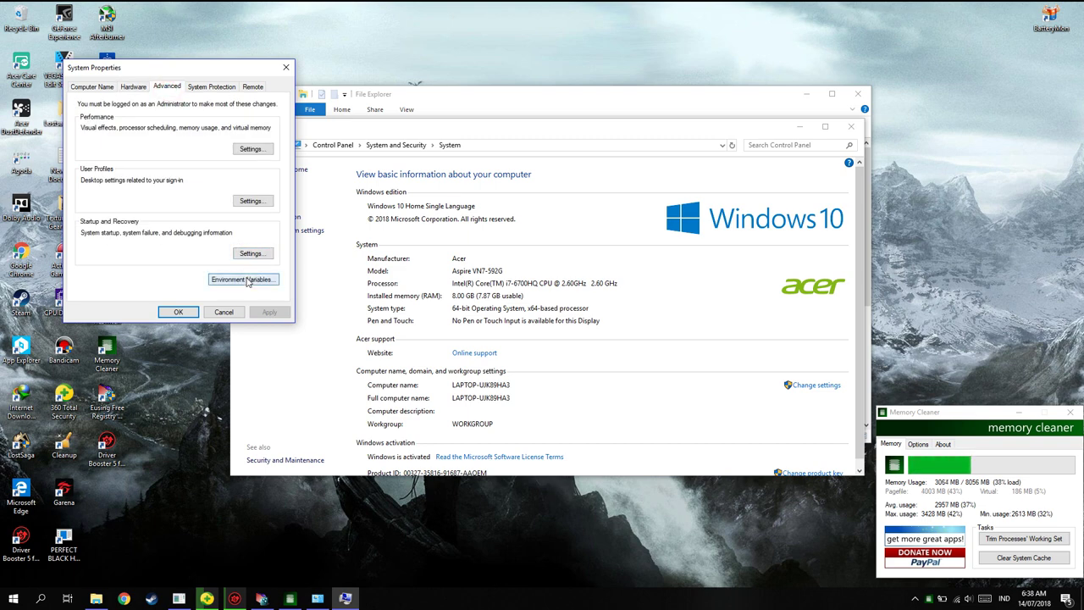
Set the Windows visual effects to "Adjust for best performance", apply the change and close the system windows.
{"action": "left_click", "coordinate": [252, 149]}
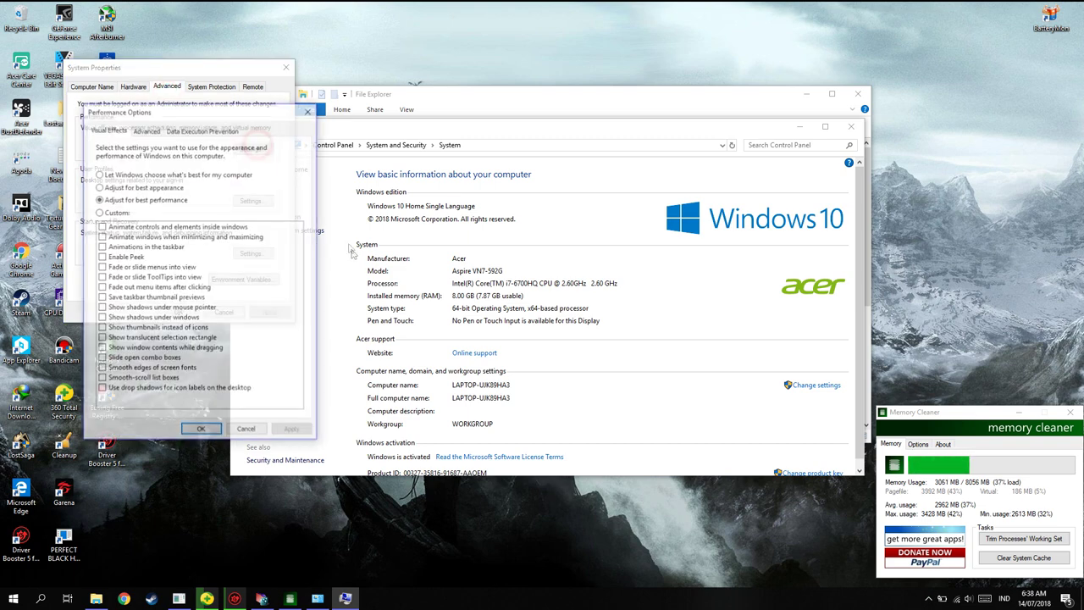
{"action": "left_click", "coordinate": [98, 186]}
{"action": "left_click", "coordinate": [98, 199]}
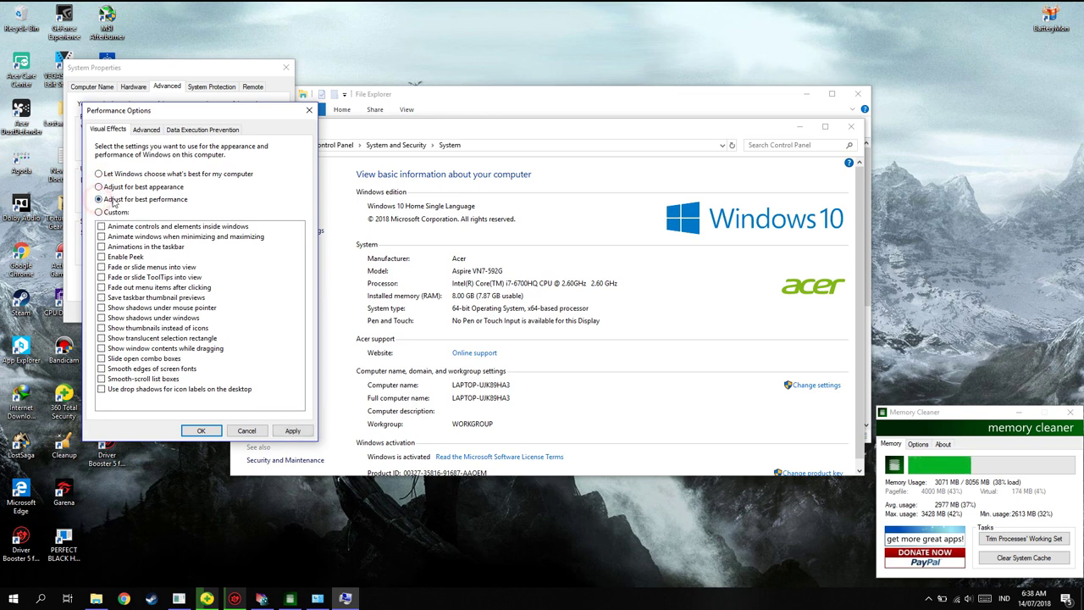
{"action": "left_click", "coordinate": [292, 430]}
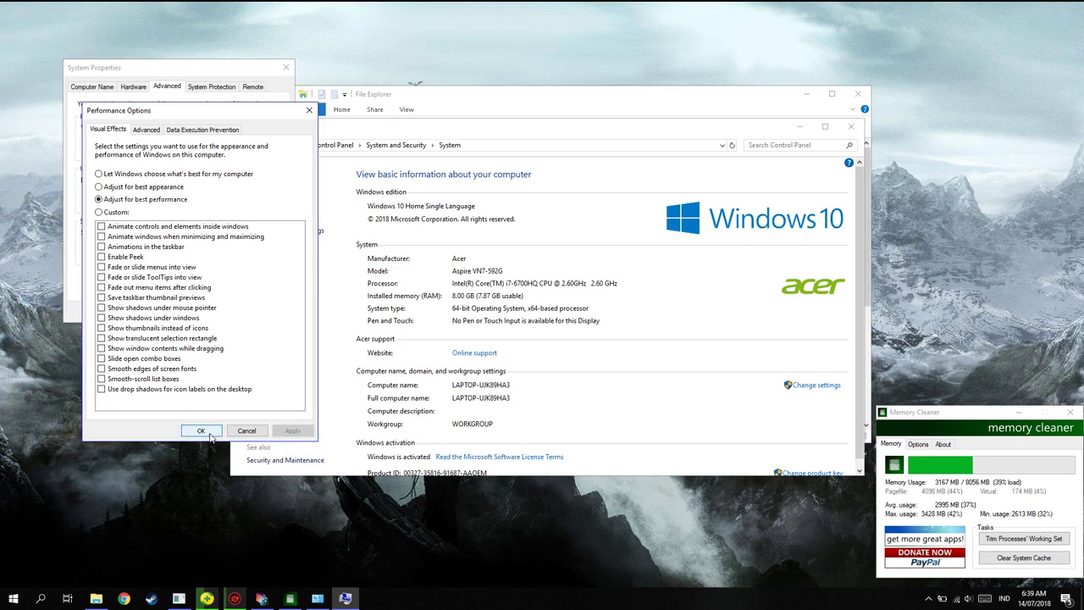
{"action": "left_click", "coordinate": [204, 430]}
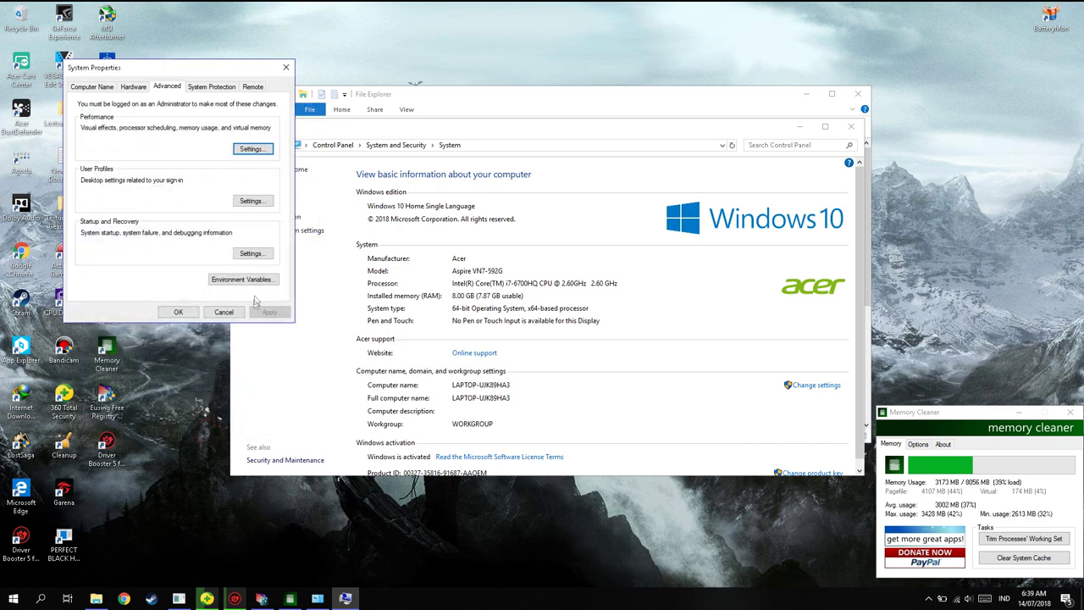
{"action": "left_click", "coordinate": [179, 311]}
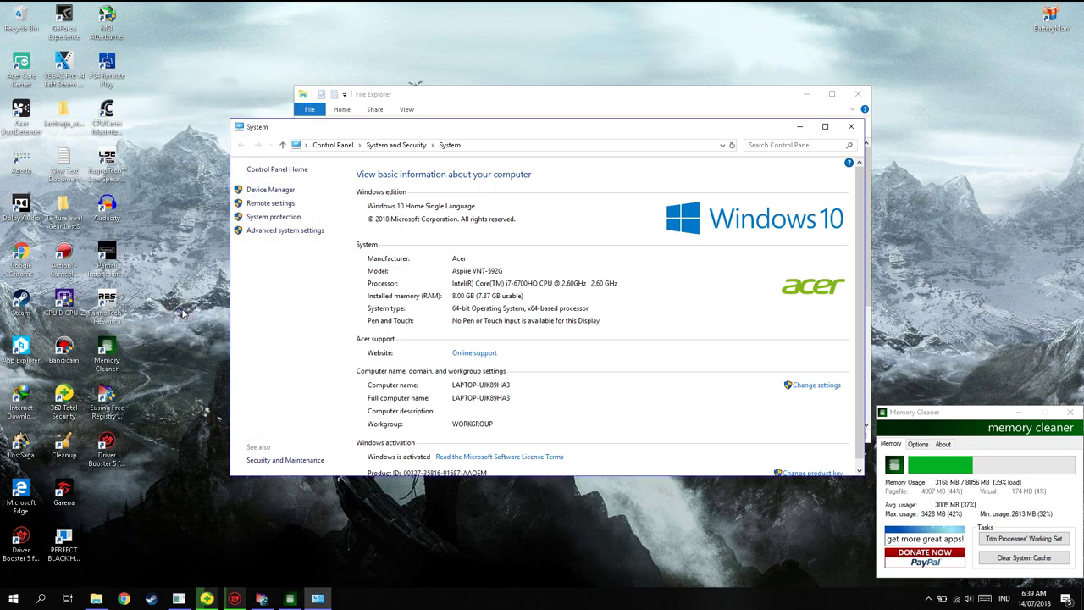
{"action": "left_click", "coordinate": [852, 127]}
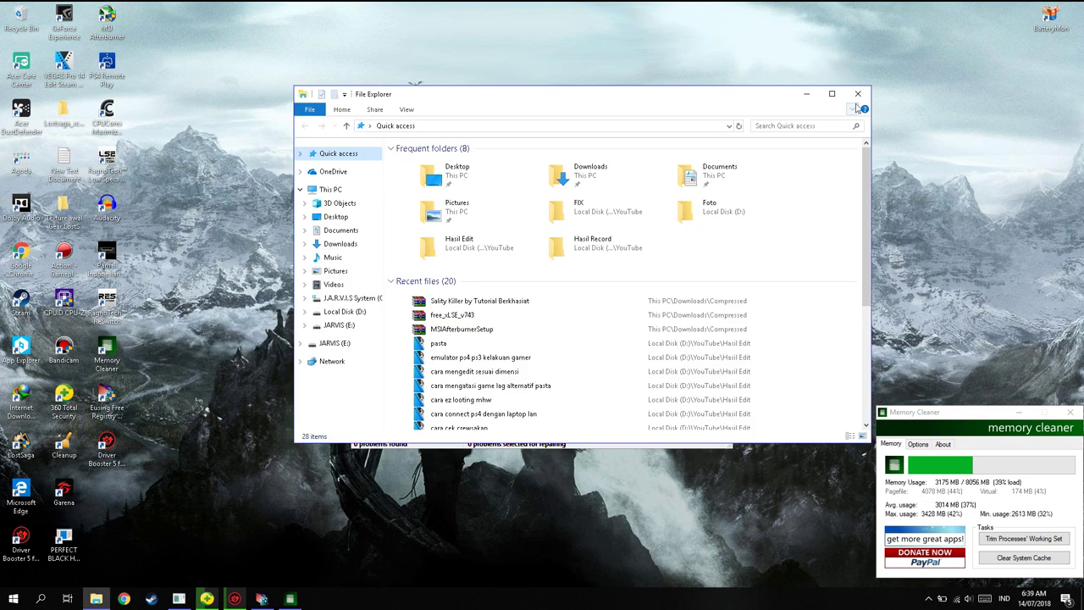
{"action": "left_click", "coordinate": [857, 94]}
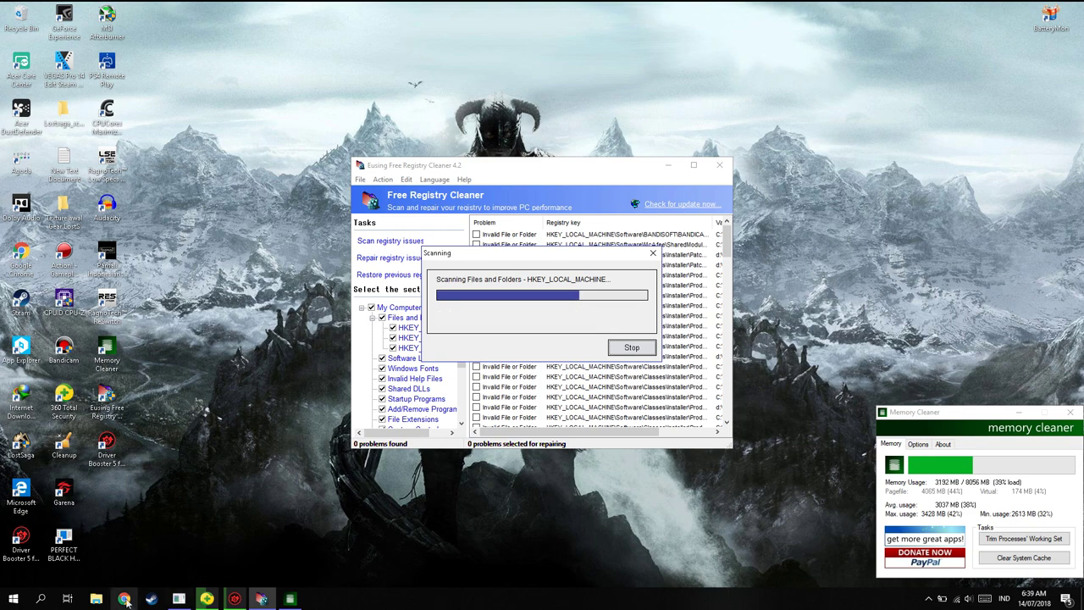
Show the Driver Booster download progress, then search Windows for "defrag" and open Defragment and Optimize Drives.
{"action": "left_click", "coordinate": [234, 599]}
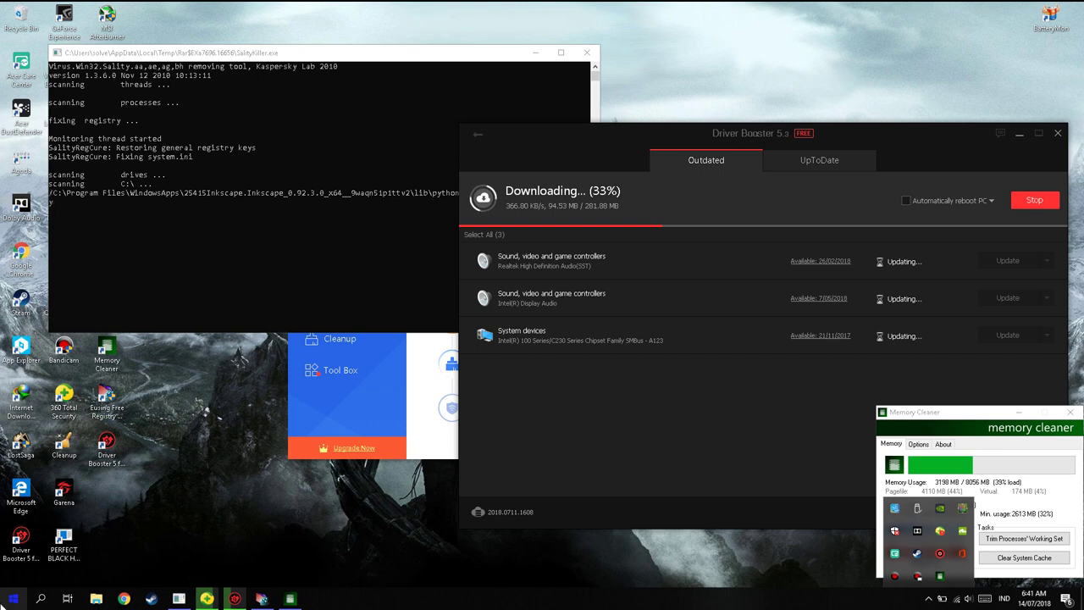
{"action": "left_click", "coordinate": [13, 599]}
{"action": "type", "text": "d"}
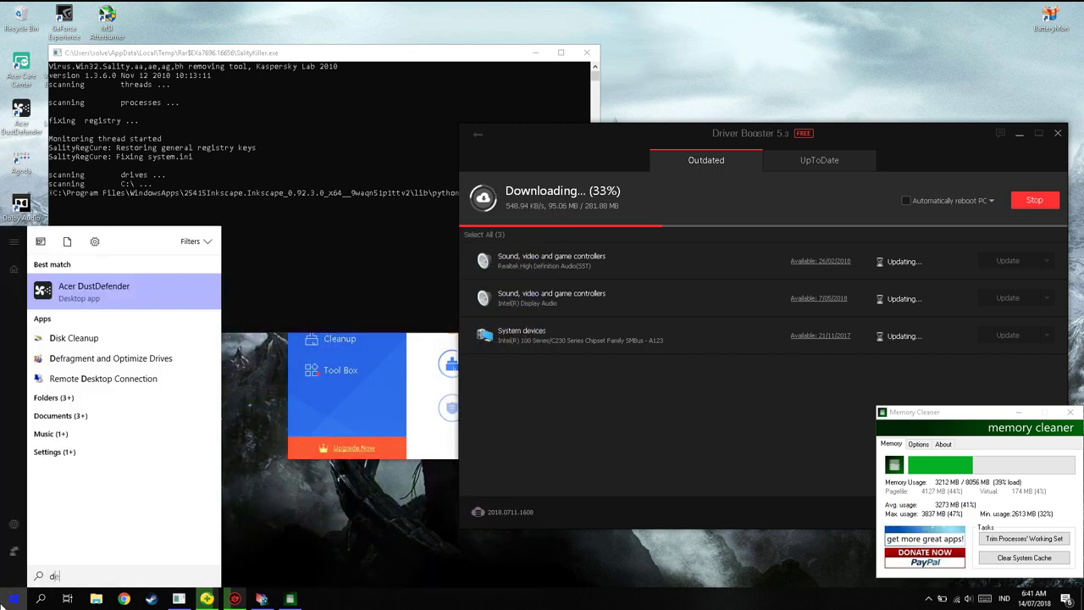
{"action": "type", "text": "efrag"}
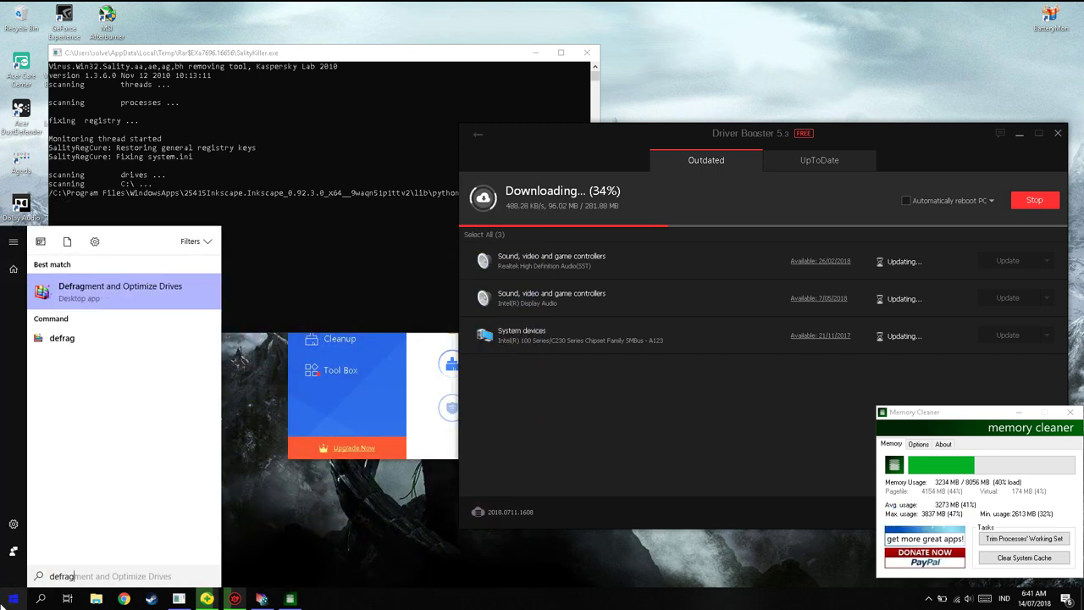
{"action": "key", "text": "Return"}
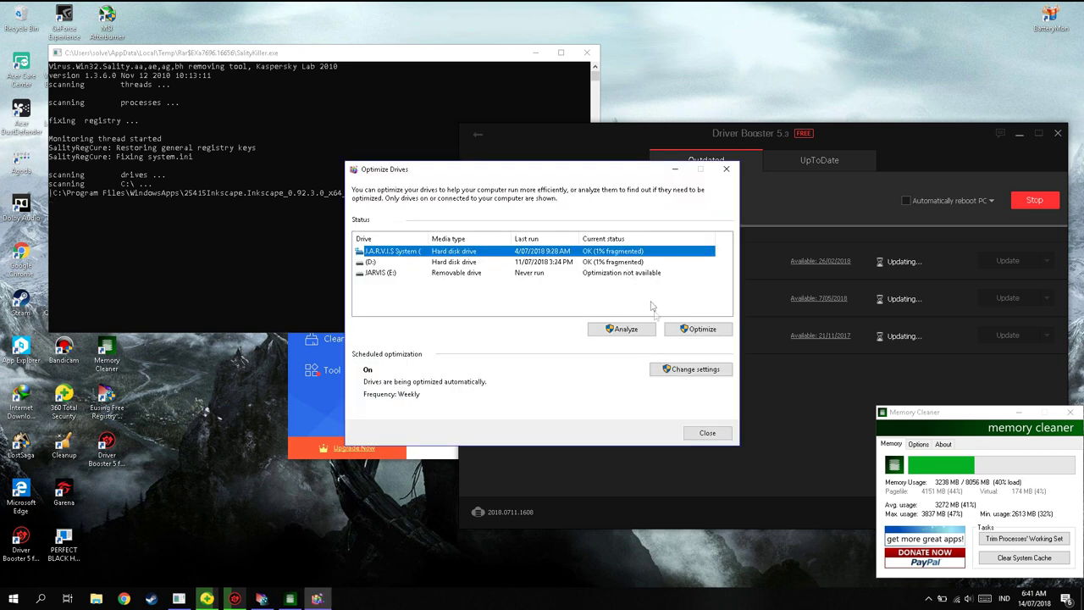
Start analyzing the J.A.R.V.I.S System and D: hard drives, and move the Optimize Drives window out of the way.
{"action": "left_click", "coordinate": [622, 328]}
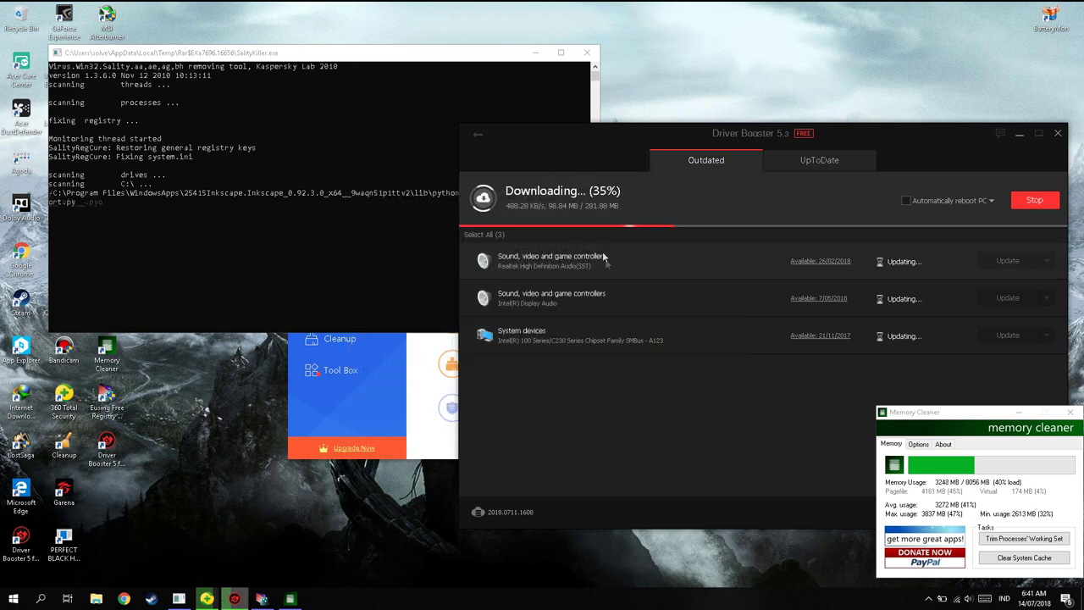
{"action": "left_click", "coordinate": [583, 250]}
{"action": "left_click", "coordinate": [589, 262]}
{"action": "left_click", "coordinate": [622, 329]}
{"action": "left_click", "coordinate": [615, 273]}
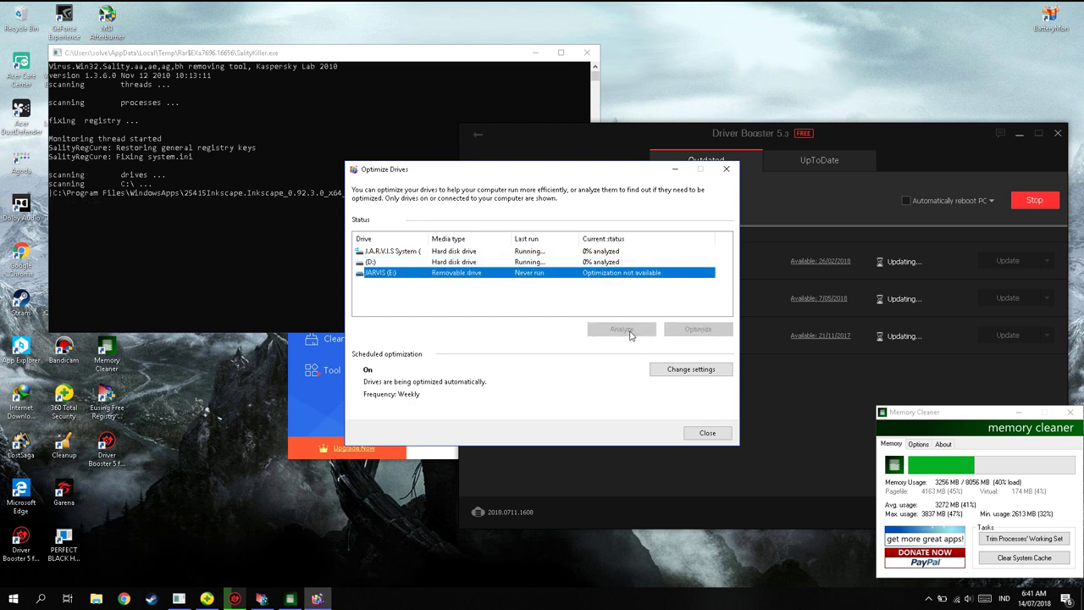
{"action": "left_click", "coordinate": [538, 252]}
{"action": "left_click", "coordinate": [538, 263]}
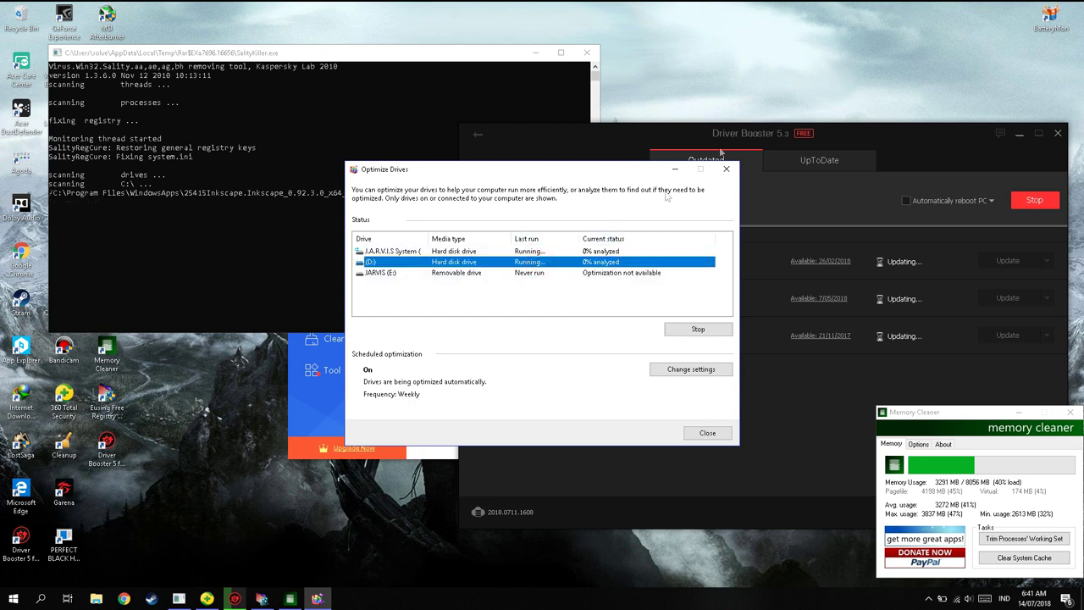
{"action": "left_click_drag", "start_coordinate": [627, 170], "coordinate": [966, 31]}
Search Windows for "update" and open the Windows Update settings.
{"action": "key", "text": "super"}
{"action": "type", "text": "updat"}
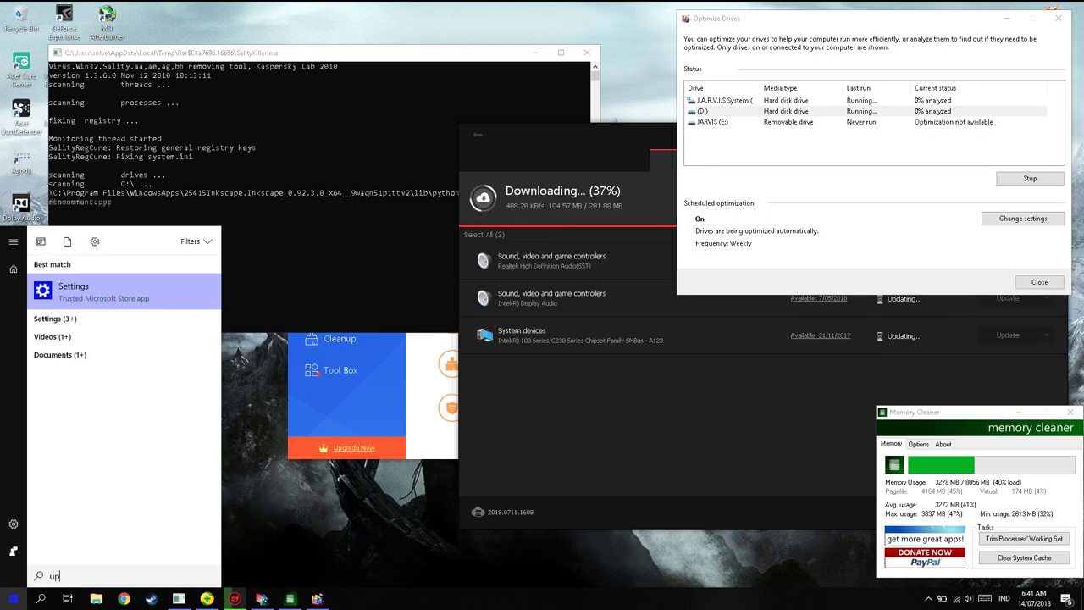
{"action": "type", "text": "e"}
{"action": "key", "text": "Return"}
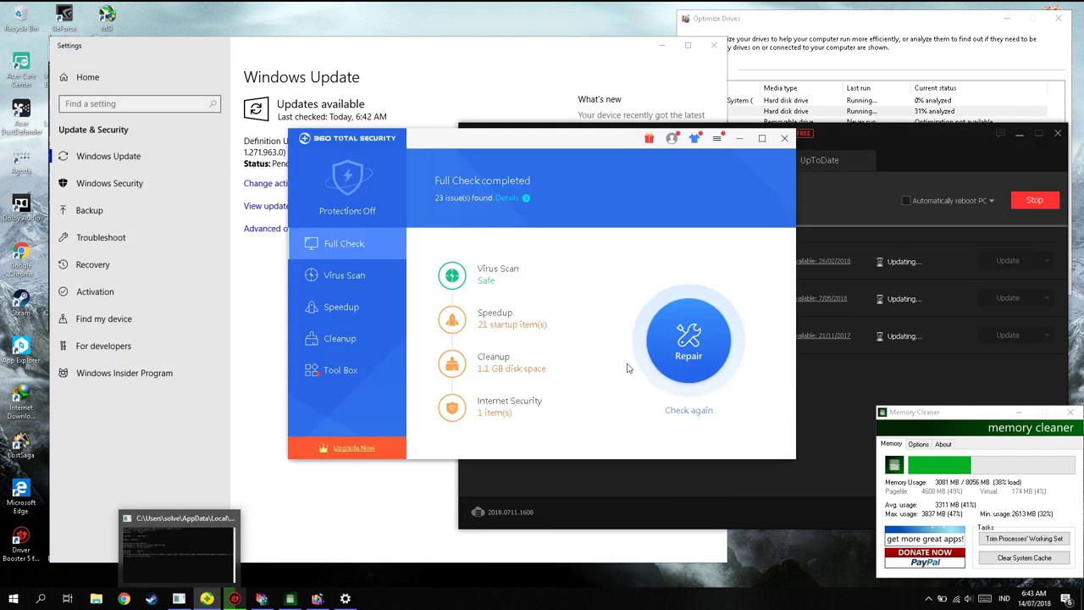
Repair the issues from the 360 Total Security full check.
{"action": "left_click", "coordinate": [669, 364]}
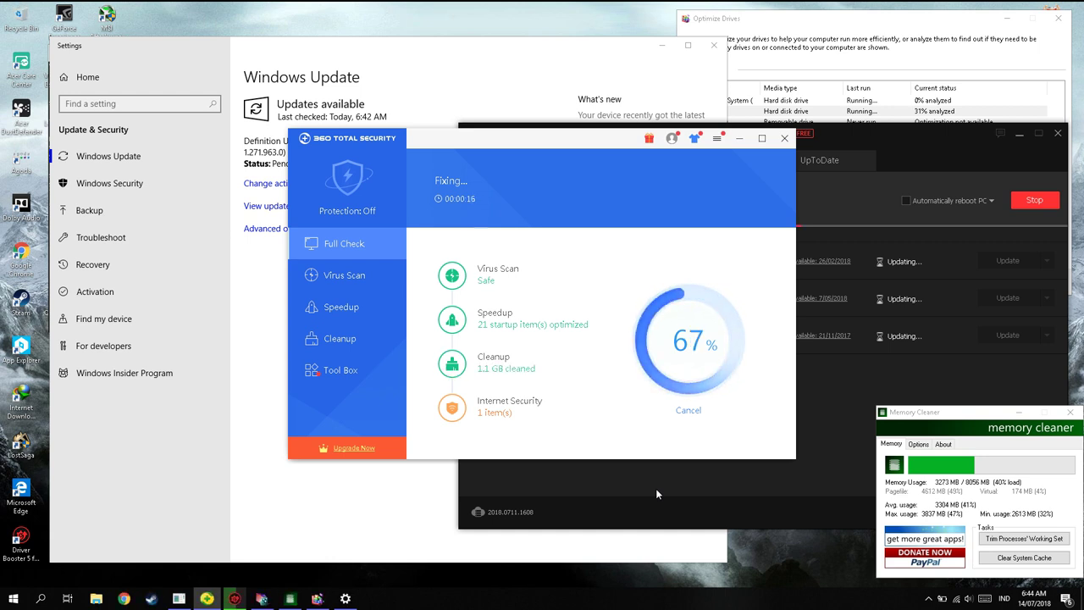
{"action": "left_click", "coordinate": [624, 396]}
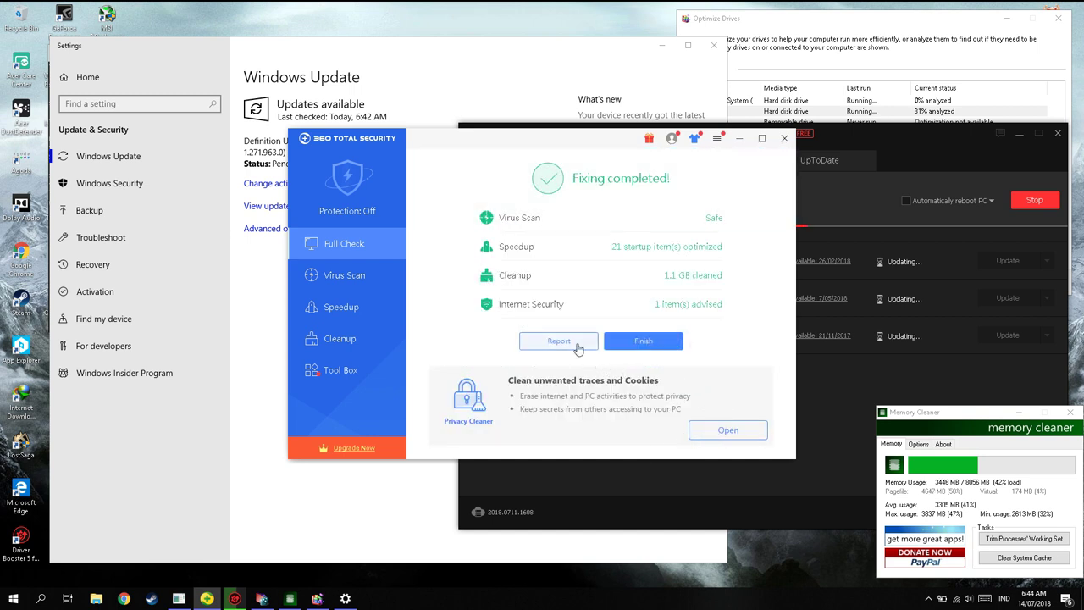
Run a virus scan in 360 Total Security without uploading suspicious files, and postpone the recommended automatic scan schedule.
{"action": "left_click", "coordinate": [624, 342]}
{"action": "left_click", "coordinate": [344, 278]}
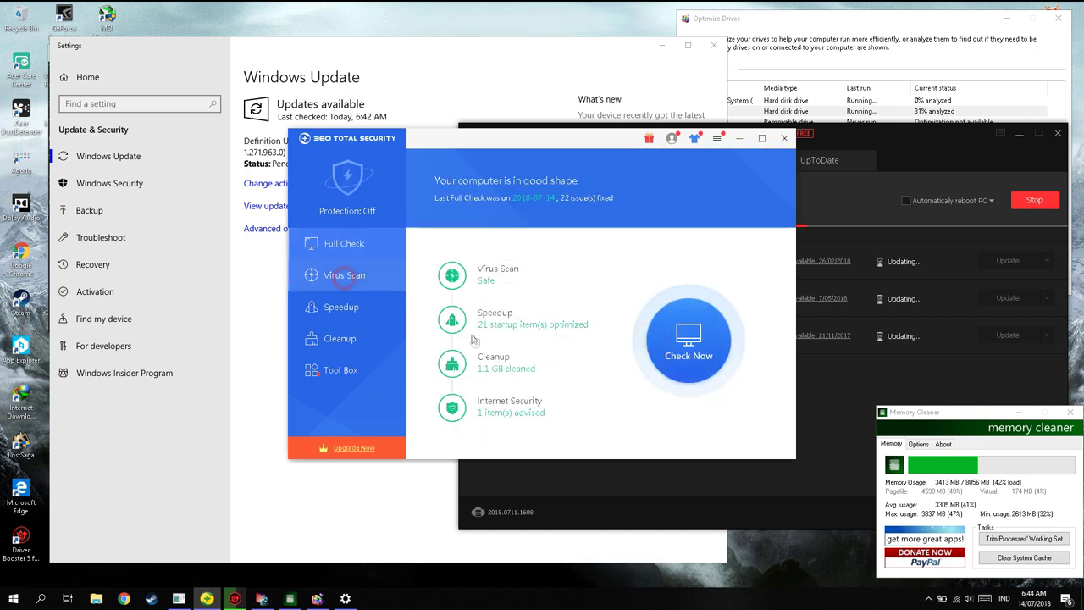
{"action": "left_click", "coordinate": [492, 326]}
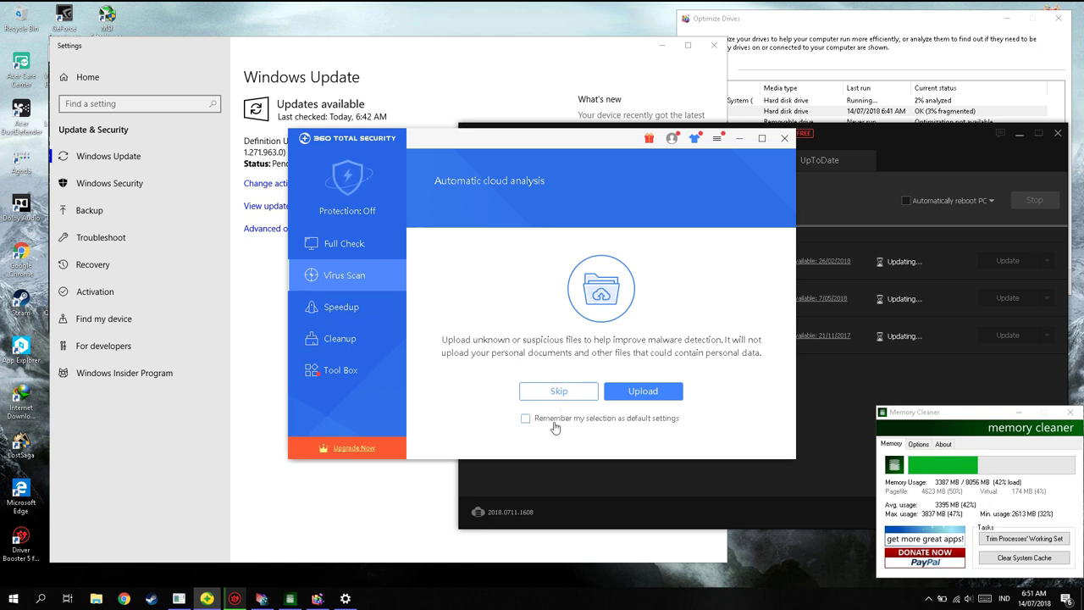
{"action": "left_click", "coordinate": [558, 391]}
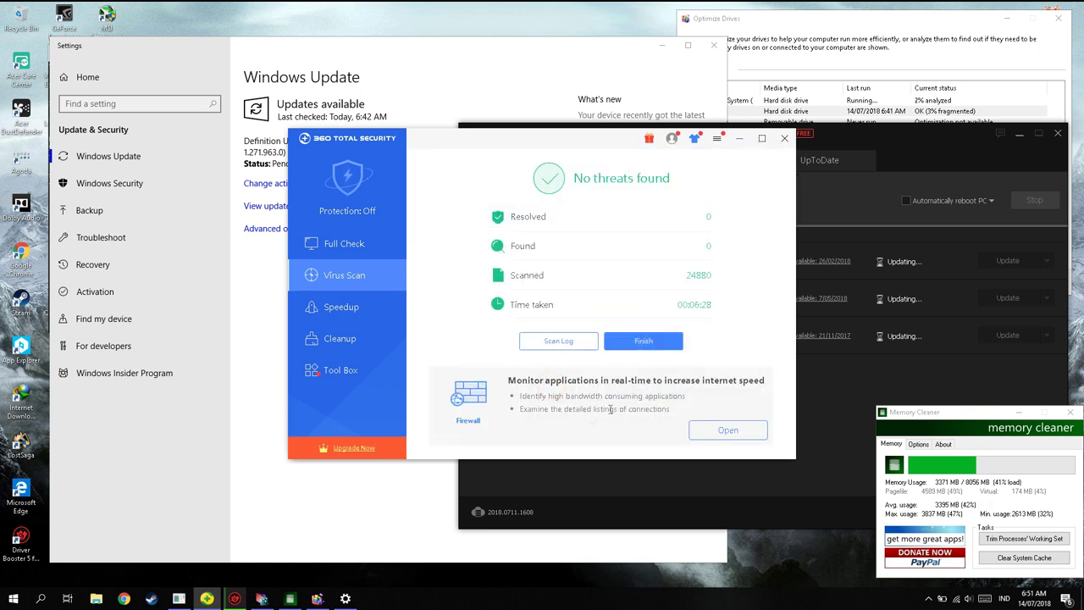
{"action": "left_click", "coordinate": [649, 342]}
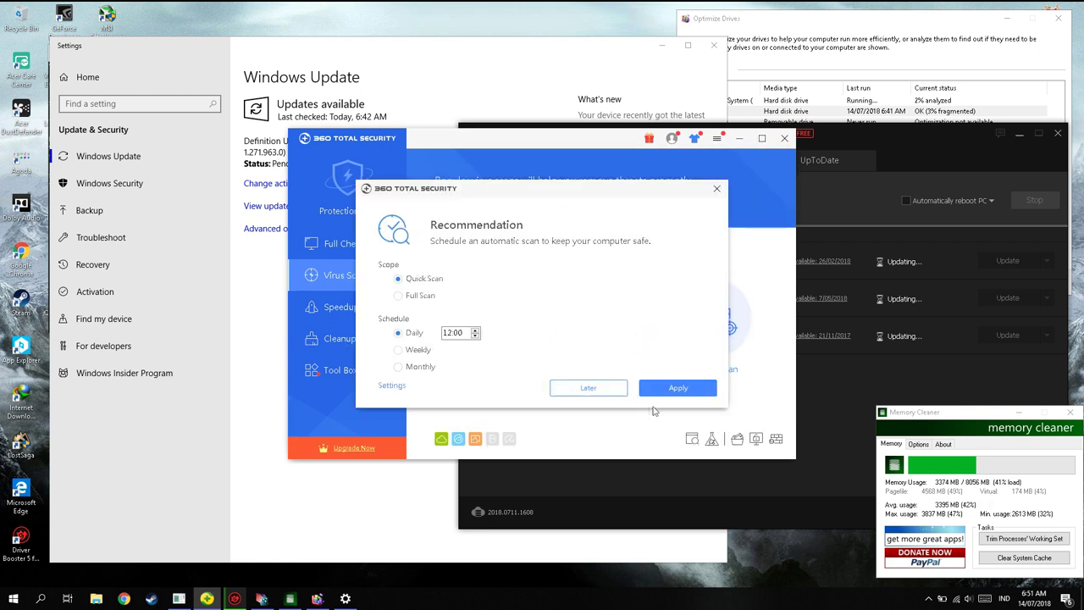
{"action": "left_click", "coordinate": [589, 387]}
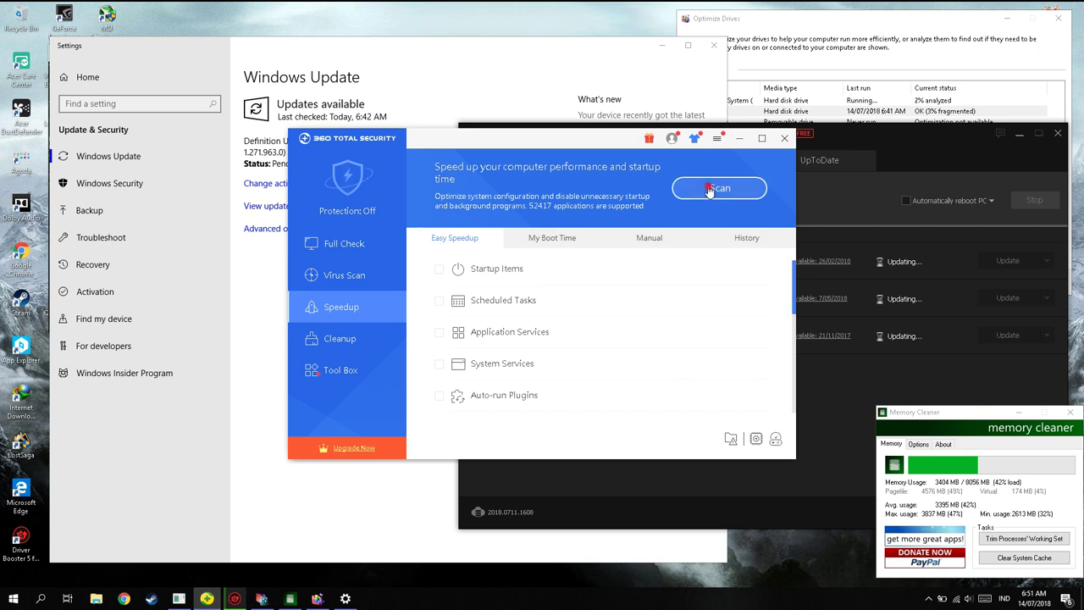
Scan for speedup items and optimize the Startup Items, Scheduled Tasks and System Services.
{"action": "left_click", "coordinate": [710, 190]}
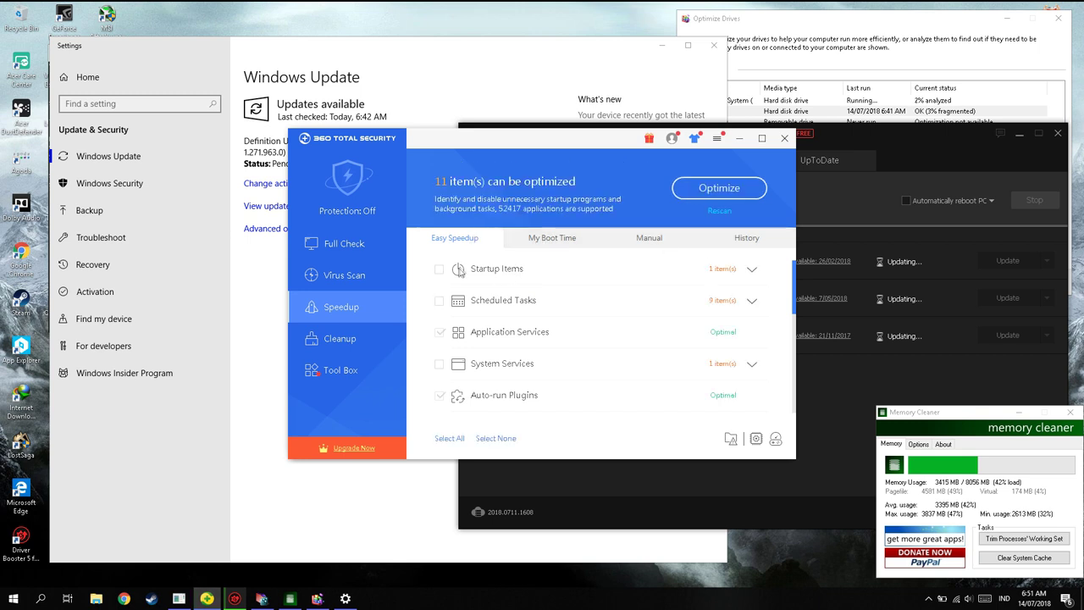
{"action": "left_click", "coordinate": [439, 270]}
{"action": "left_click", "coordinate": [440, 300]}
{"action": "left_click", "coordinate": [440, 364]}
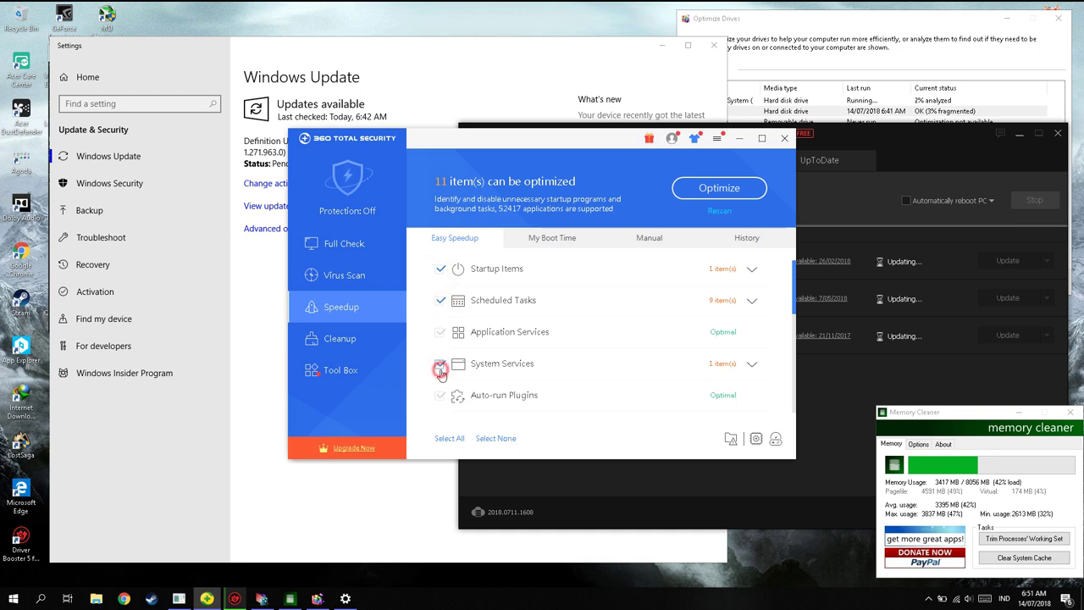
{"action": "scroll", "coordinate": [453, 371], "scroll_direction": "down", "scroll_amount": 3}
{"action": "scroll", "coordinate": [453, 371], "scroll_direction": "down", "scroll_amount": 3}
{"action": "scroll", "coordinate": [453, 371], "scroll_direction": "up", "scroll_amount": 6}
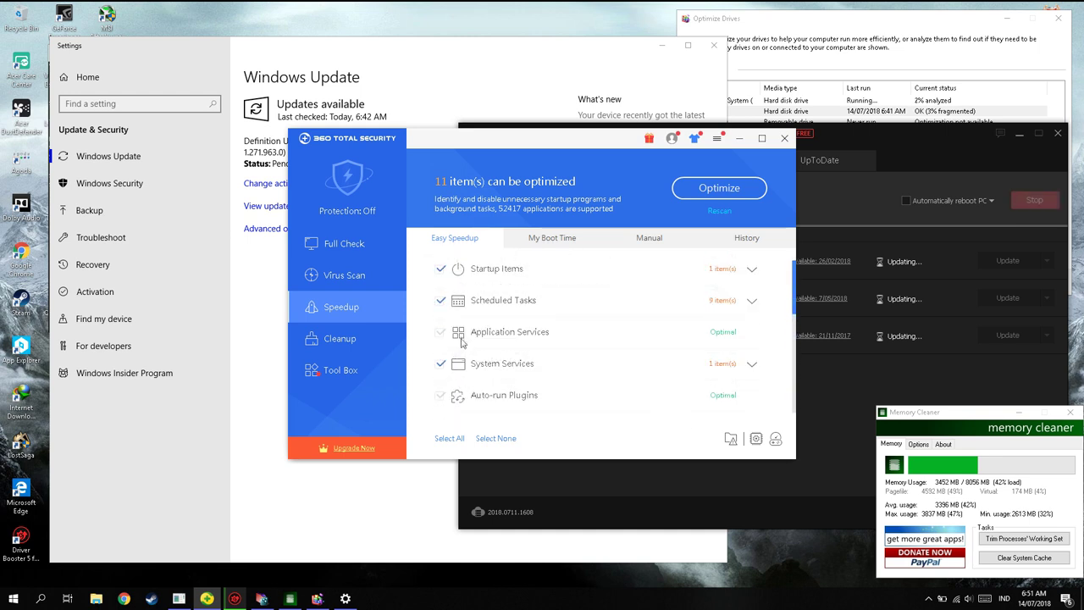
{"action": "left_click", "coordinate": [706, 308]}
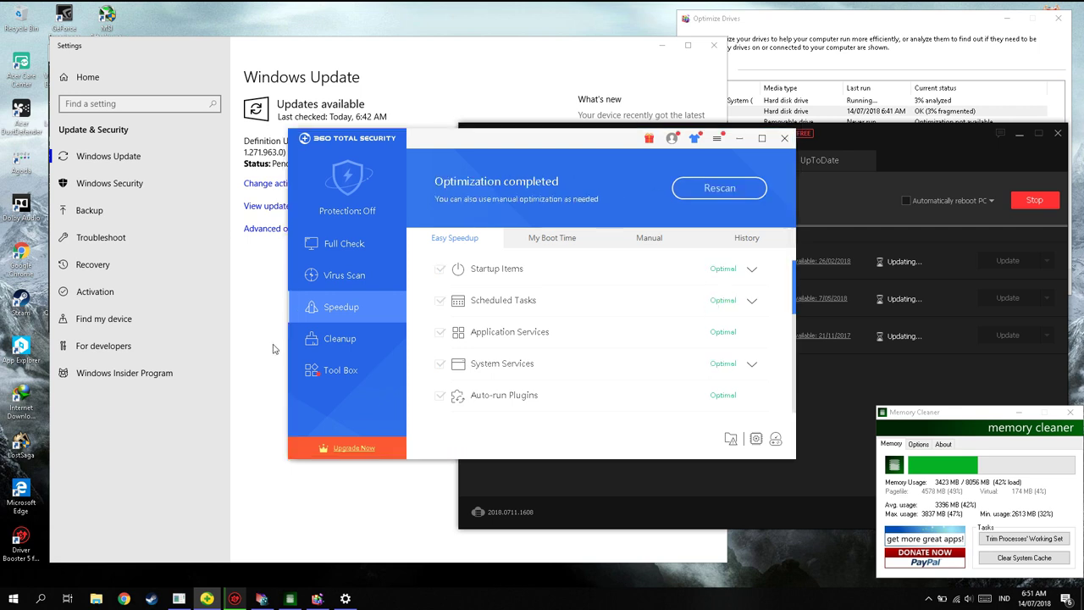
Scan for plug-ins and junk files with Cleanup, clean them up, and close 360 Total Security.
{"action": "left_click", "coordinate": [331, 349]}
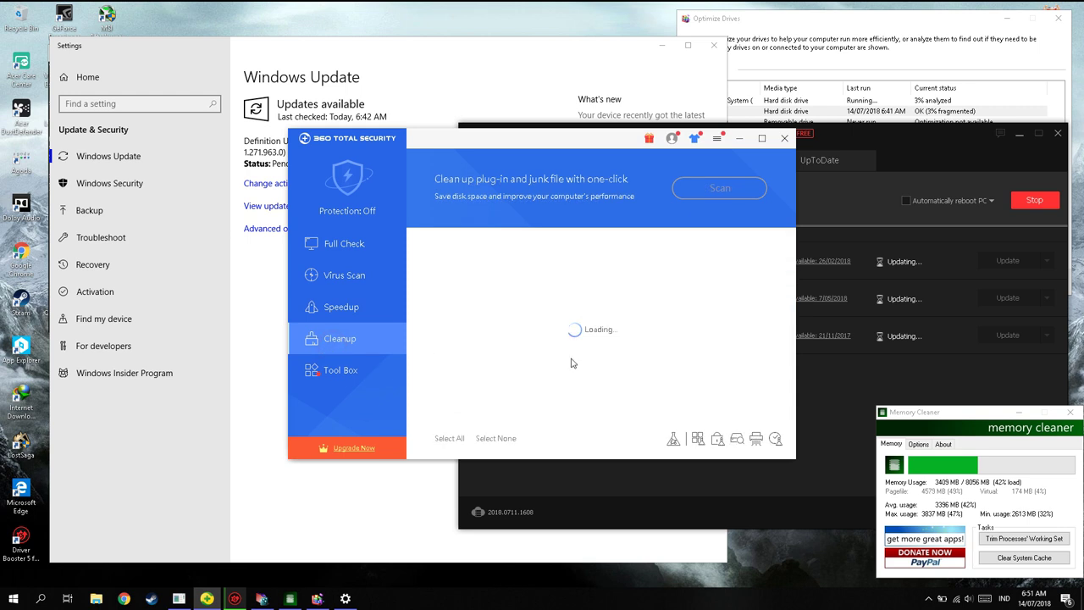
{"action": "scroll", "coordinate": [474, 328], "scroll_direction": "down", "scroll_amount": 1}
{"action": "scroll", "coordinate": [491, 319], "scroll_direction": "up", "scroll_amount": 1}
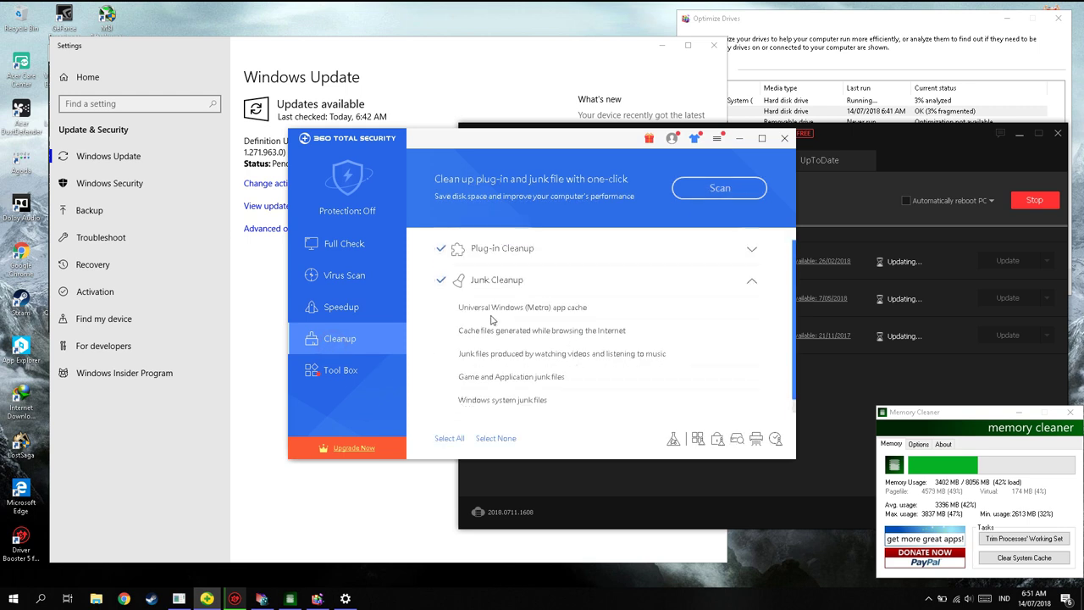
{"action": "left_click", "coordinate": [749, 288]}
{"action": "left_click", "coordinate": [712, 191]}
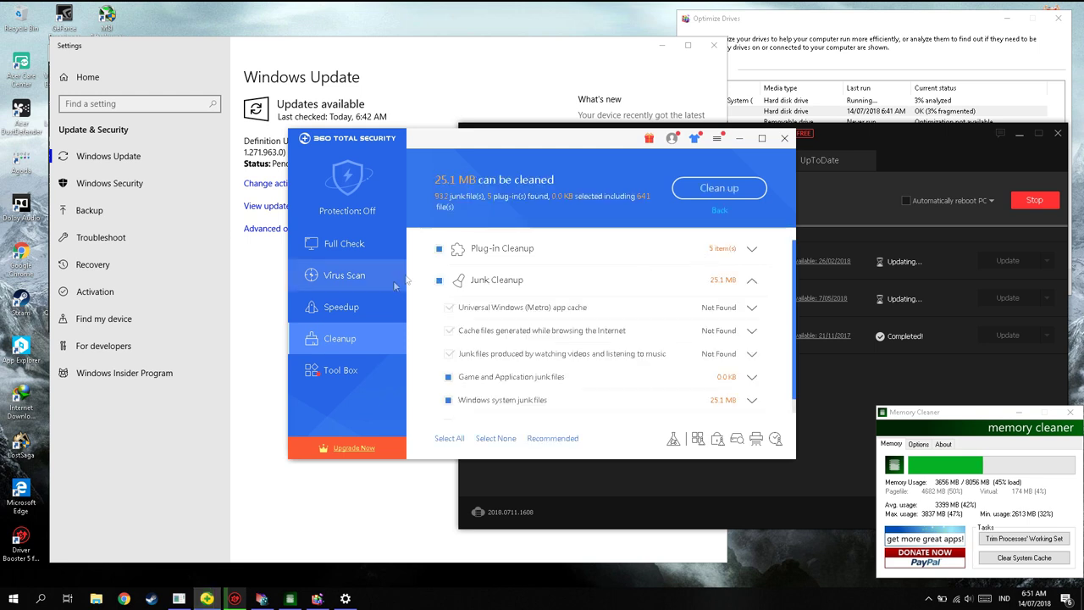
{"action": "left_click", "coordinate": [749, 281]}
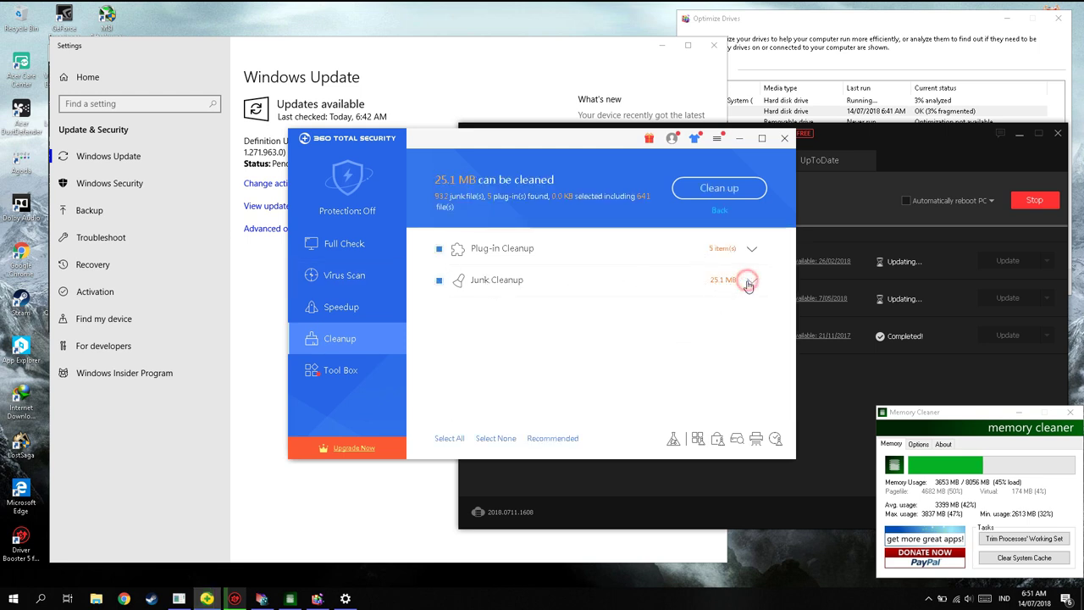
{"action": "left_click", "coordinate": [741, 190]}
{"action": "left_click", "coordinate": [601, 288]}
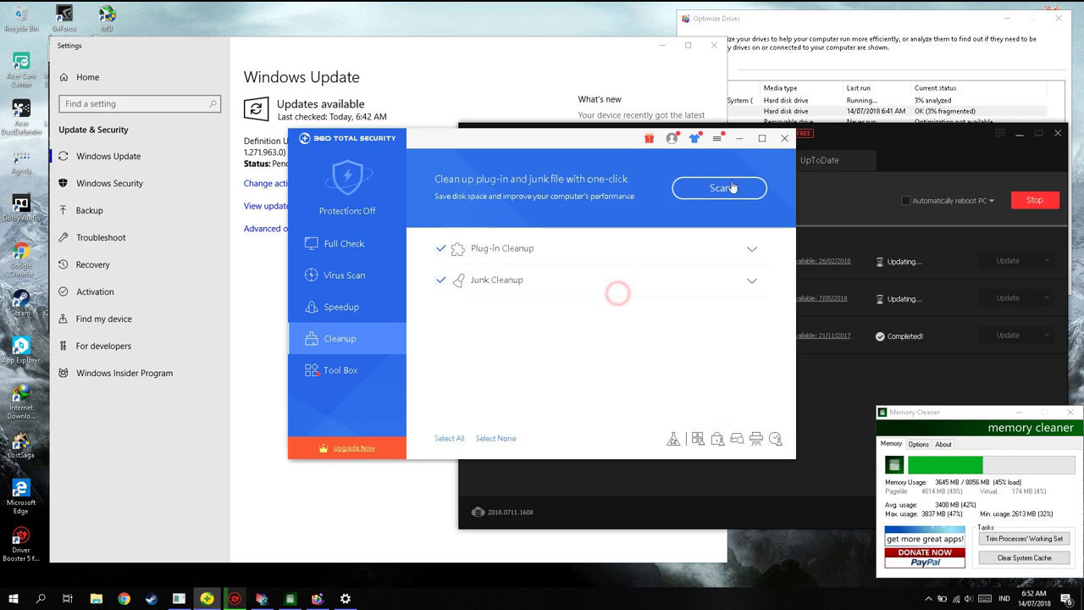
{"action": "left_click", "coordinate": [784, 137]}
Open the J.A.R.V.I.S System (C:) drive in File Explorer and start Disk Cleanup for it.
{"action": "key", "text": "super+e"}
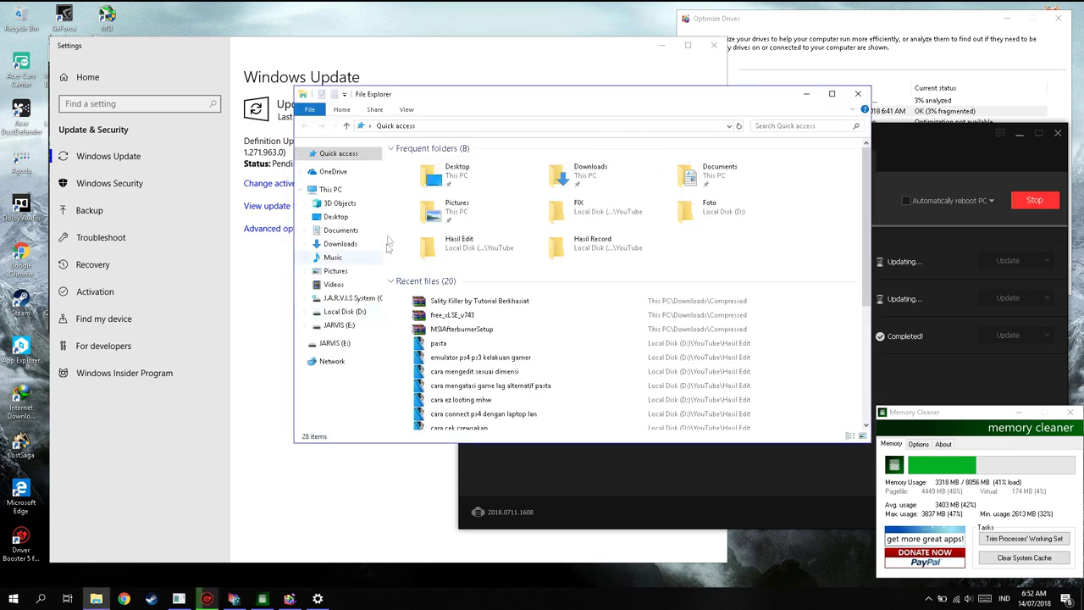
{"action": "left_click", "coordinate": [350, 297]}
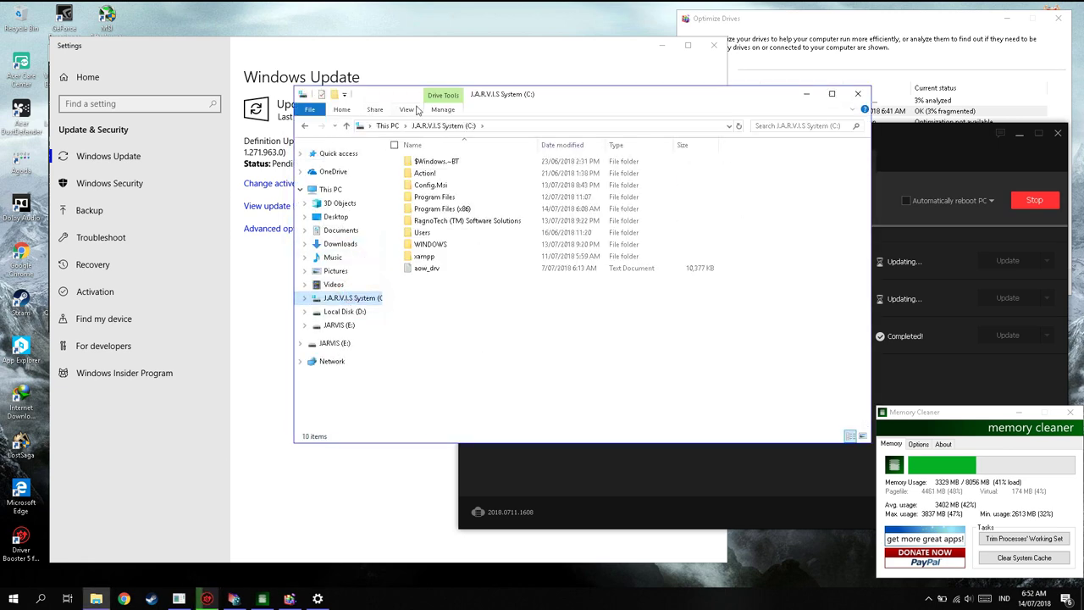
{"action": "left_click", "coordinate": [432, 106]}
{"action": "left_click", "coordinate": [339, 136]}
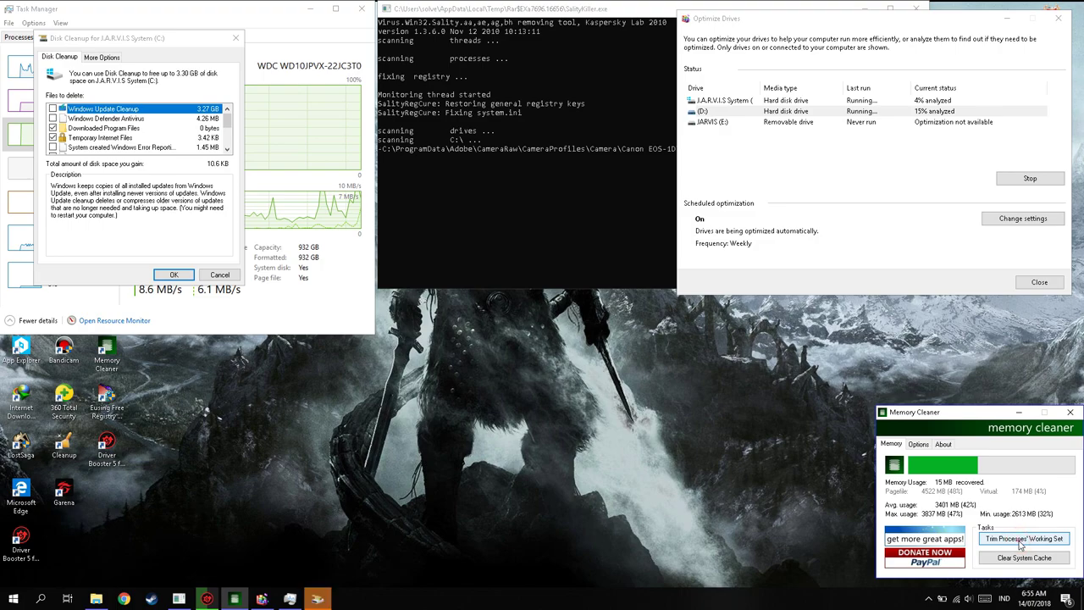
Trim the processes' working set and clear the system cache in Memory Cleaner.
{"action": "left_click", "coordinate": [1016, 539]}
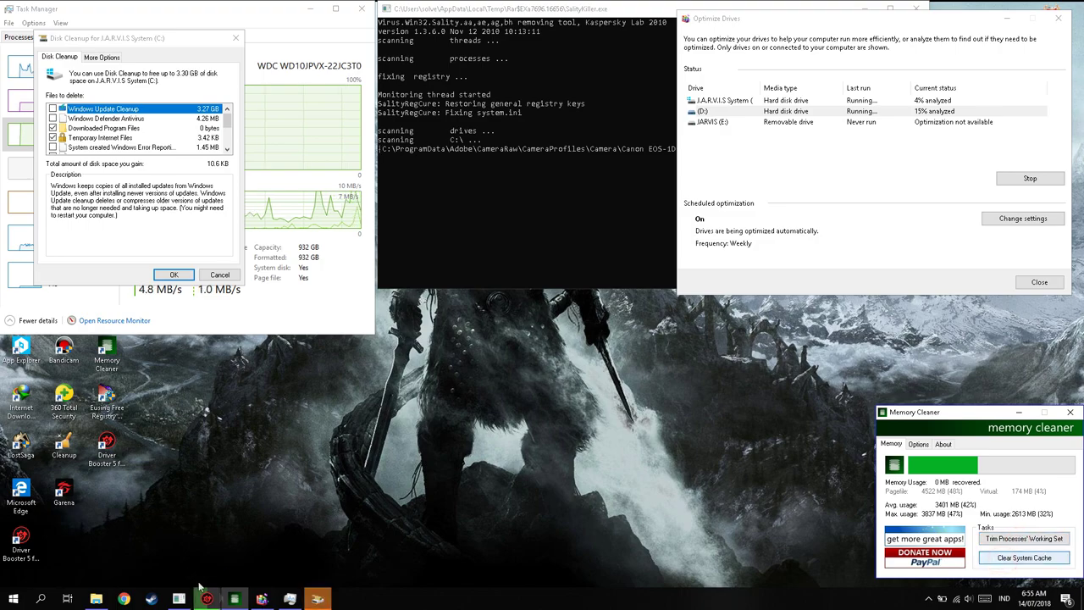
Move the Disk Cleanup window clear of Task Manager and mark all file categories on C: for deletion.
{"action": "left_click", "coordinate": [181, 157]}
{"action": "left_click_drag", "start_coordinate": [159, 38], "coordinate": [522, 290]}
{"action": "left_click", "coordinate": [414, 361]}
{"action": "left_click", "coordinate": [415, 370]}
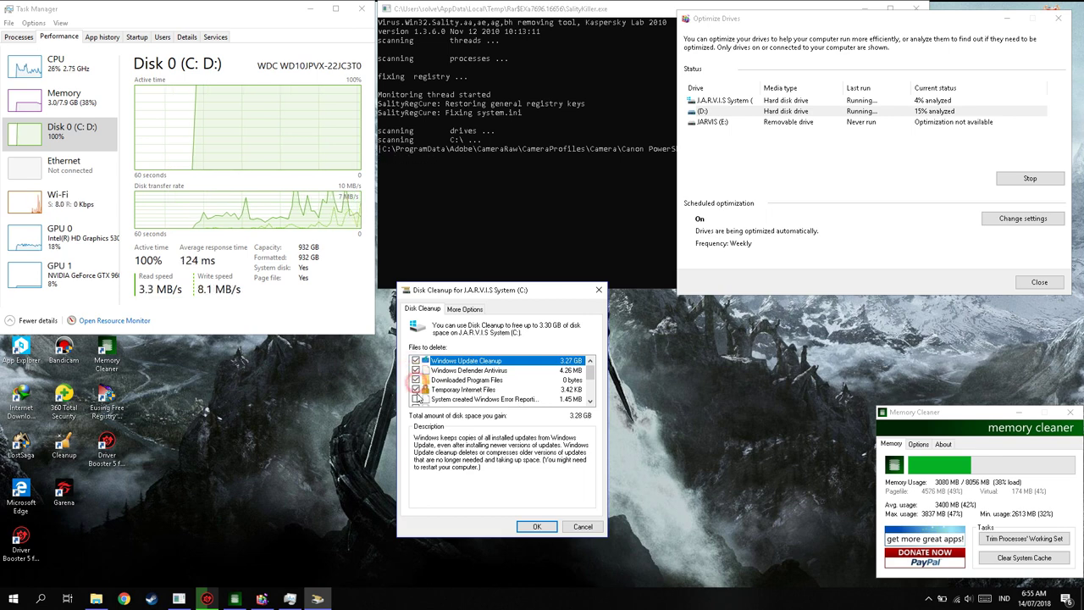
{"action": "scroll", "coordinate": [415, 379], "scroll_direction": "down", "scroll_amount": 1}
{"action": "scroll", "coordinate": [415, 389], "scroll_direction": "down", "scroll_amount": 1}
{"action": "left_click", "coordinate": [415, 380]}
{"action": "left_click", "coordinate": [415, 390]}
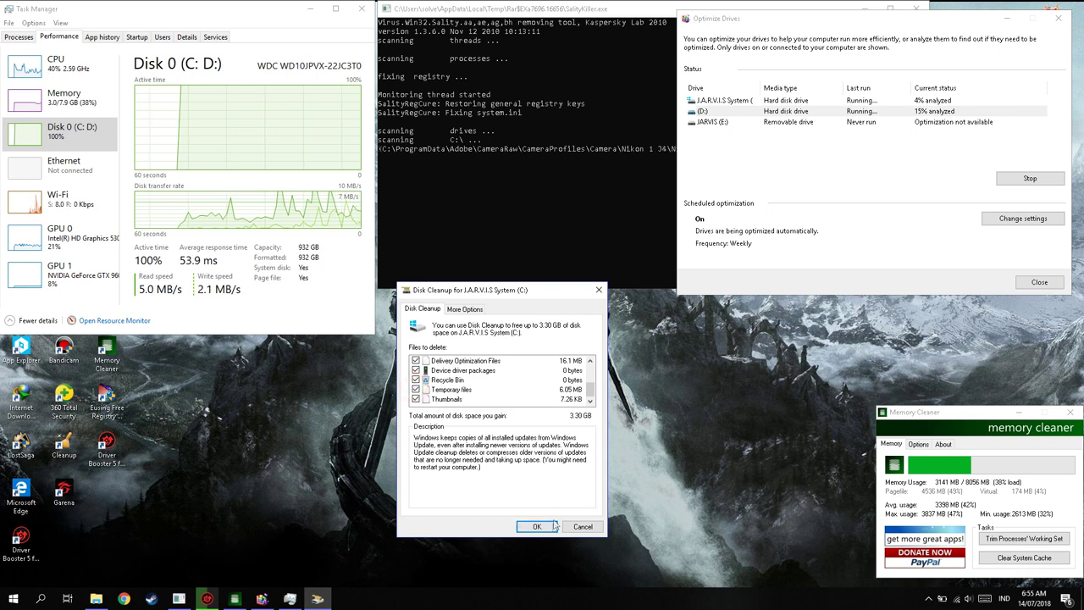
Permanently delete the selected files and move the cleanup progress window just above Memory Cleaner.
{"action": "left_click", "coordinate": [546, 527]}
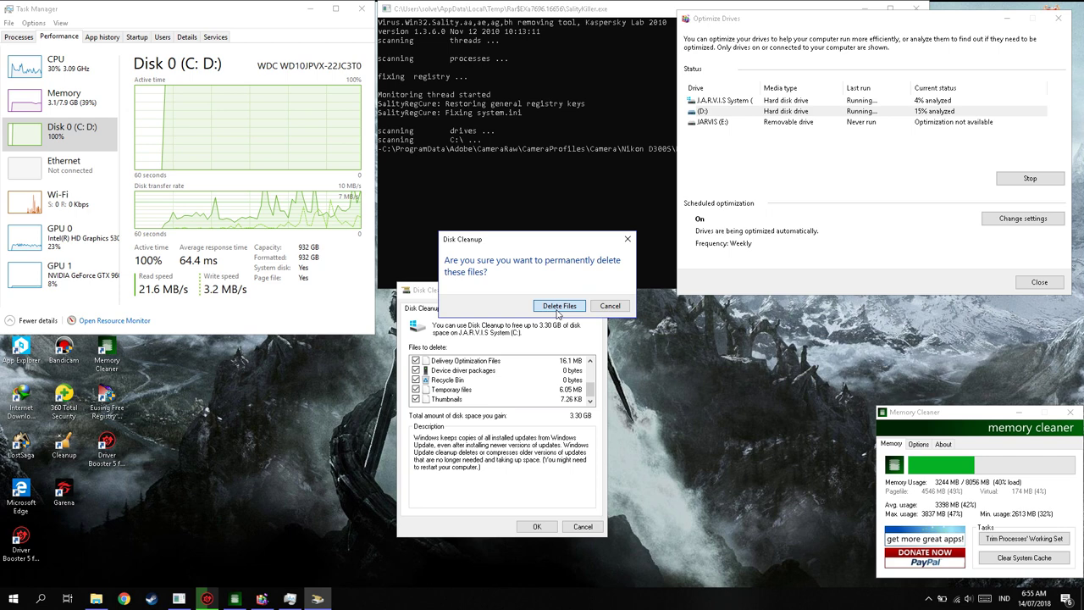
{"action": "left_click", "coordinate": [559, 309]}
{"action": "left_click_drag", "start_coordinate": [534, 261], "coordinate": [948, 322]}
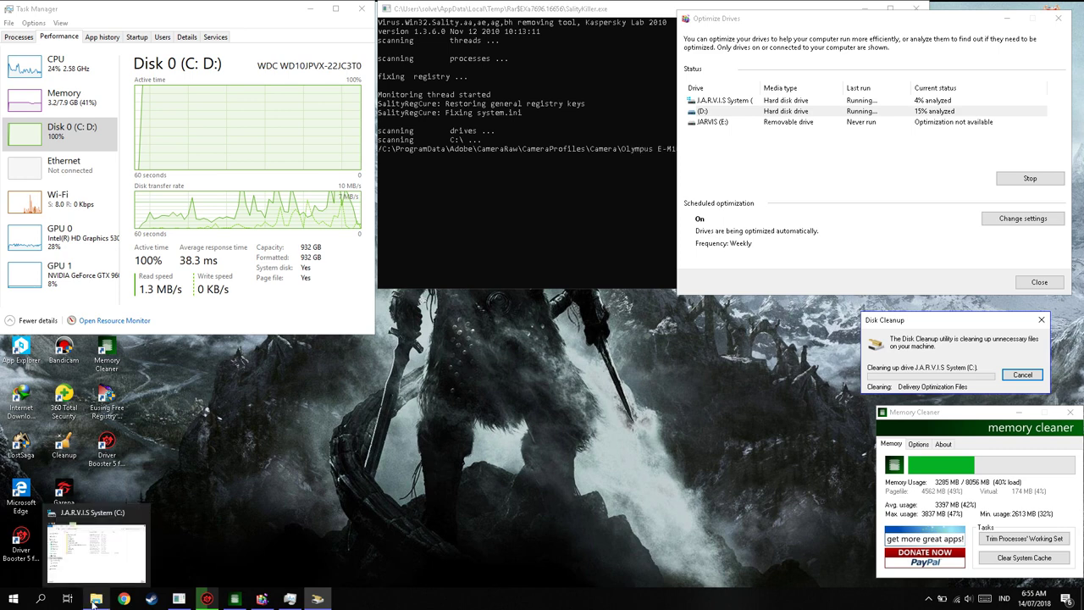
Close the File Explorer window of the C: drive and dismiss the 360 Total Security notification.
{"action": "left_click", "coordinate": [95, 600]}
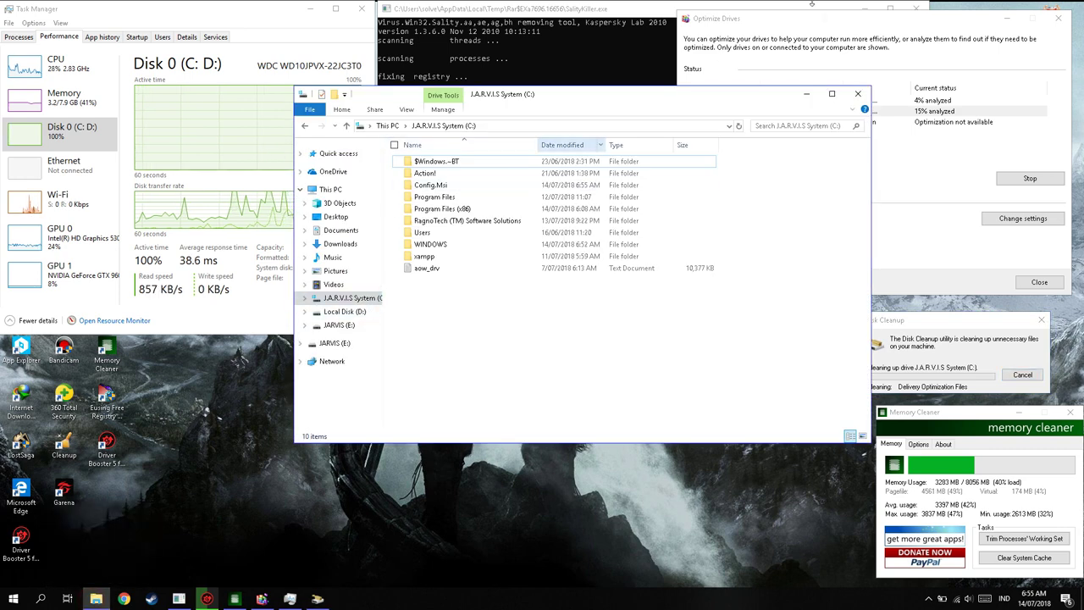
{"action": "left_click", "coordinate": [858, 94]}
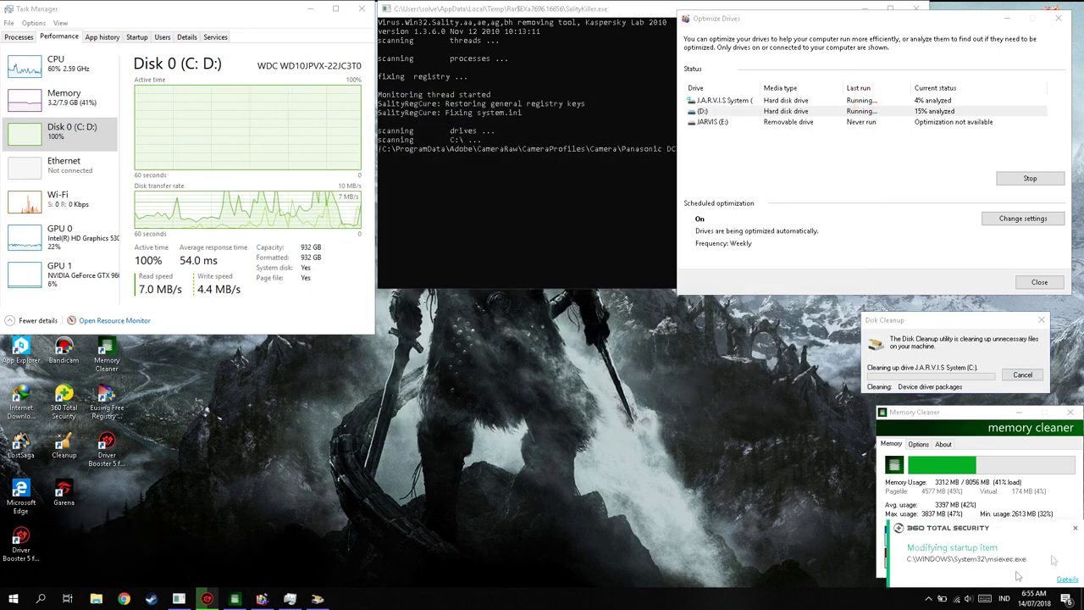
{"action": "left_click", "coordinate": [1076, 530]}
Switch to Task Manager and show its list of startup programs.
{"action": "right_click", "coordinate": [691, 602]}
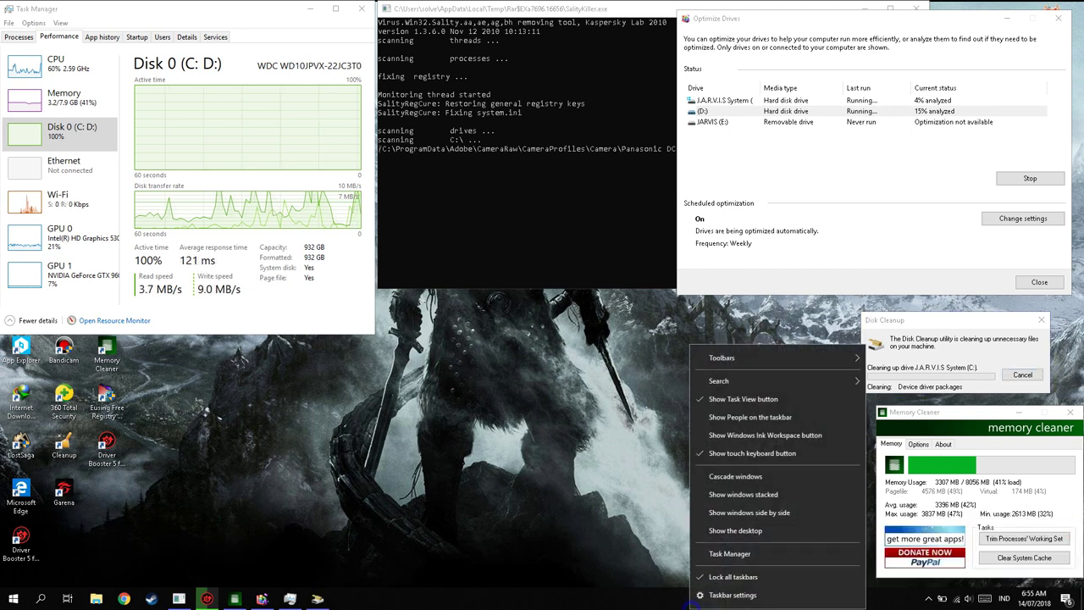
{"action": "left_click", "coordinate": [290, 599]}
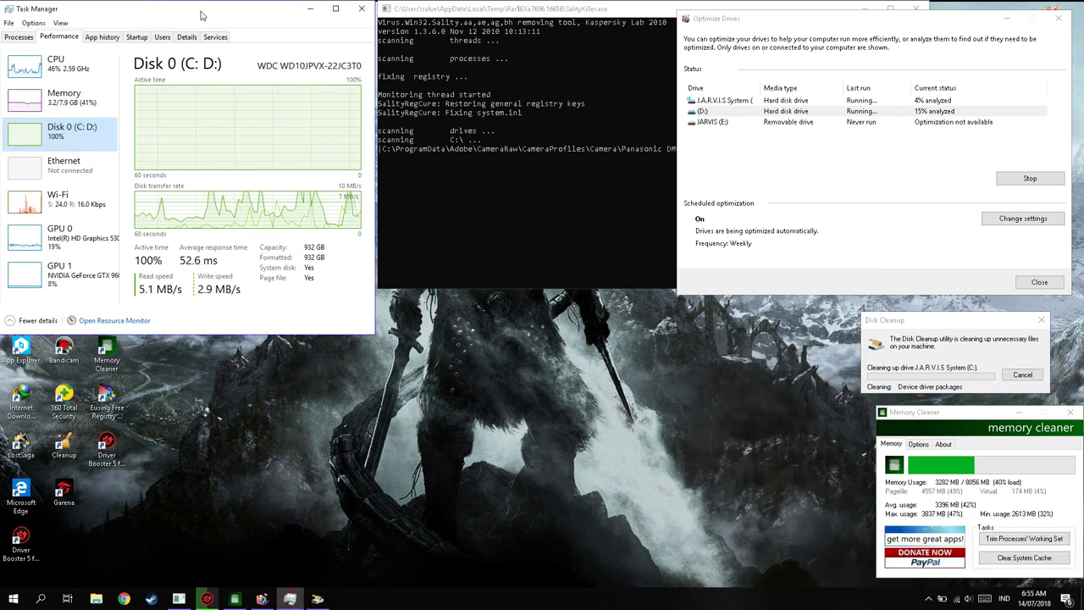
{"action": "left_click", "coordinate": [161, 37]}
{"action": "left_click", "coordinate": [137, 36]}
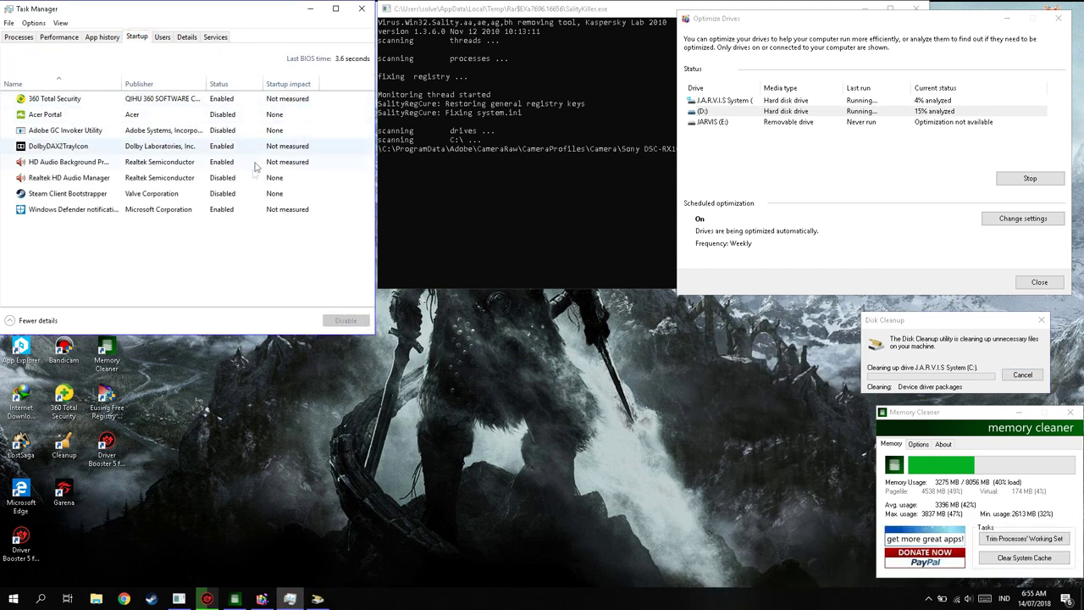
{"action": "left_click", "coordinate": [227, 113]}
{"action": "left_click", "coordinate": [227, 99]}
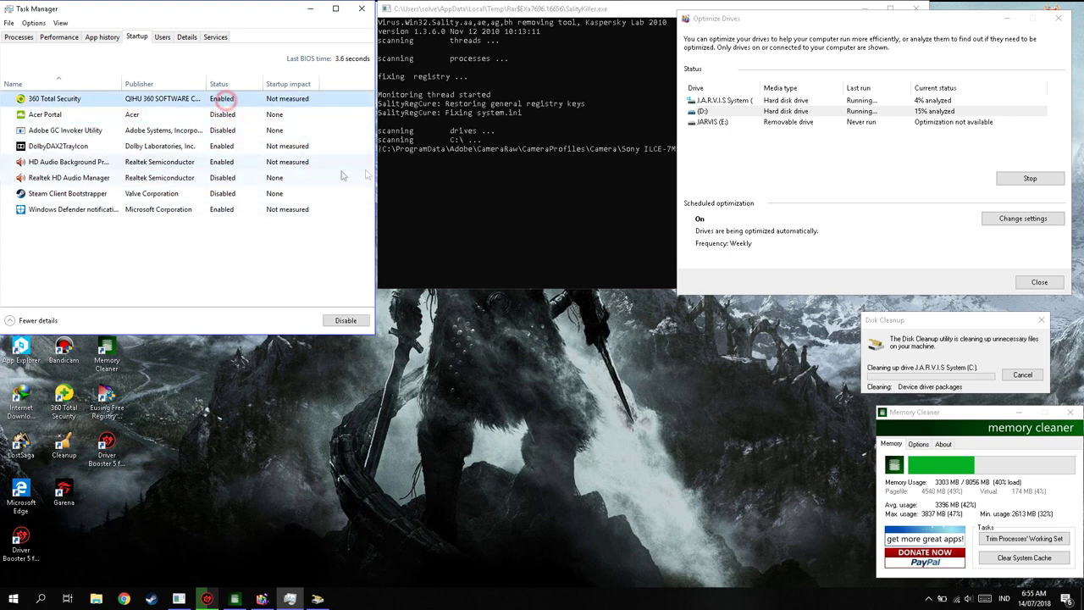
Disable the DolbyDAX2TrayIcon, HD Audio Background and Windows Defender notification startup entries.
{"action": "left_click", "coordinate": [235, 147]}
{"action": "left_click", "coordinate": [344, 320]}
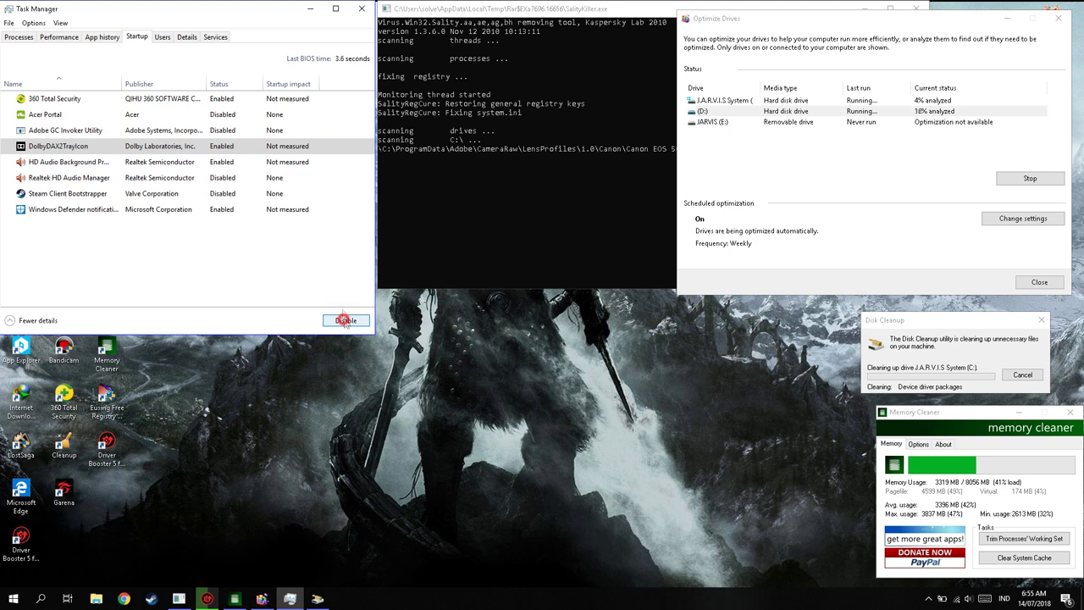
{"action": "left_click", "coordinate": [238, 161]}
{"action": "left_click", "coordinate": [343, 320]}
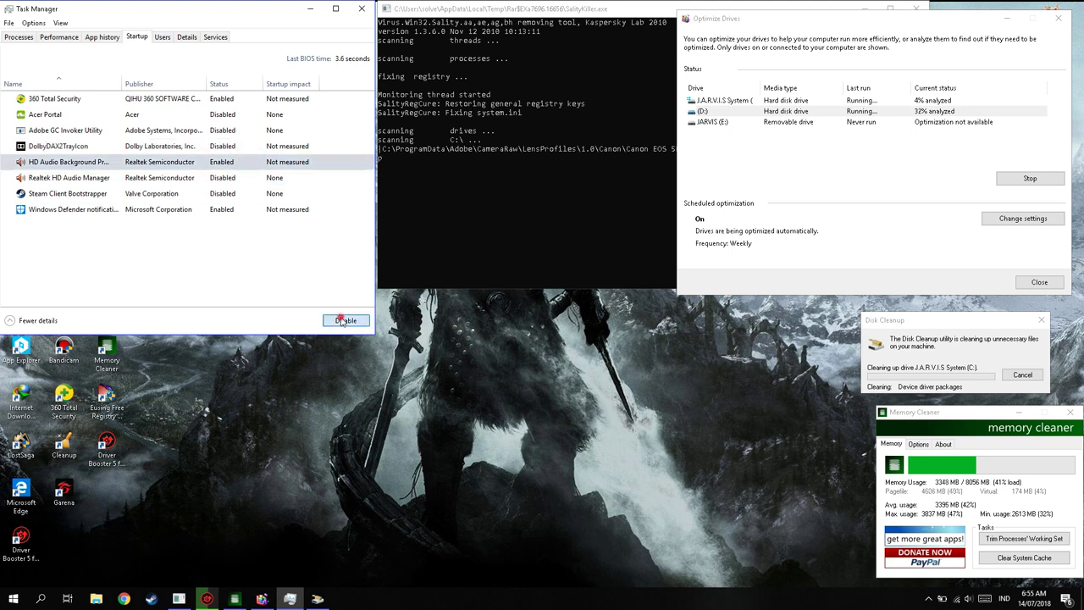
{"action": "left_click", "coordinate": [238, 210]}
{"action": "left_click", "coordinate": [344, 320]}
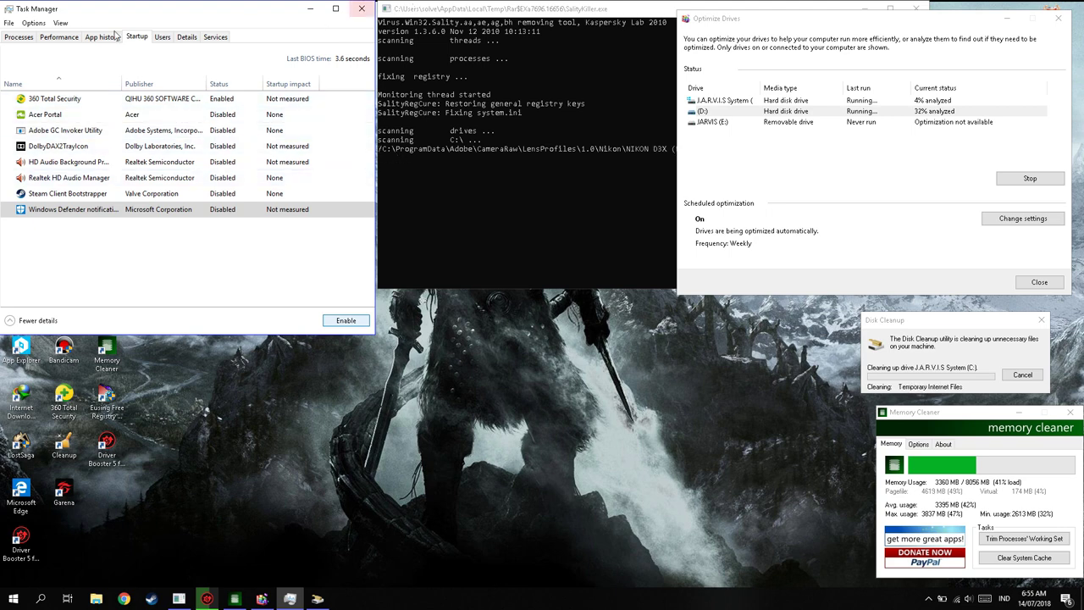
Show the Disk 0 performance graphs, and bring up Driver Booster with its window moved off the Optimize Drives list.
{"action": "left_click", "coordinate": [59, 37]}
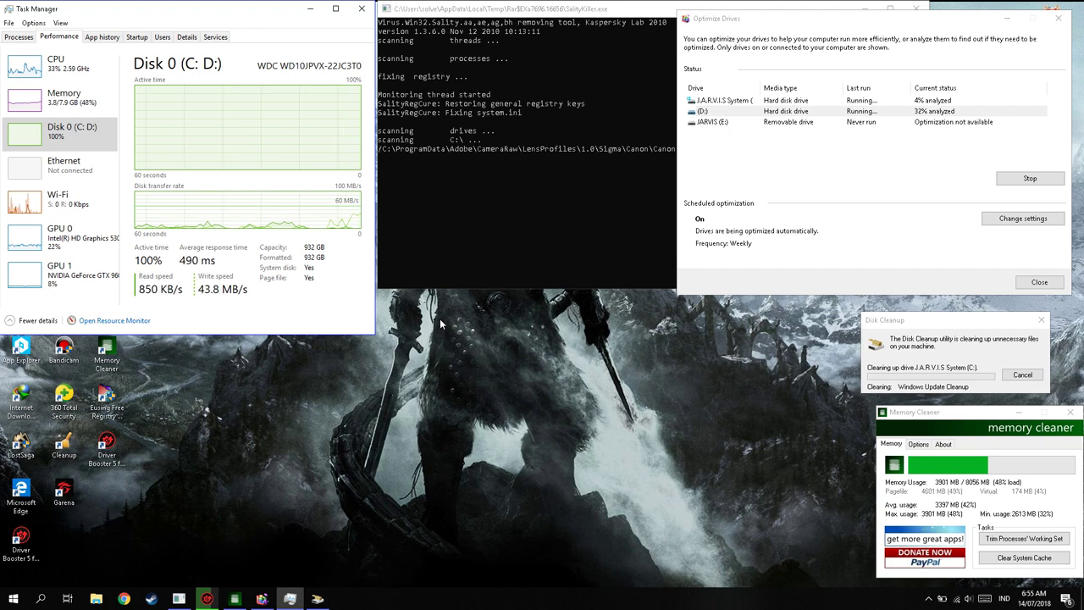
{"action": "left_click", "coordinate": [207, 598]}
{"action": "left_click_drag", "start_coordinate": [735, 135], "coordinate": [335, 189]}
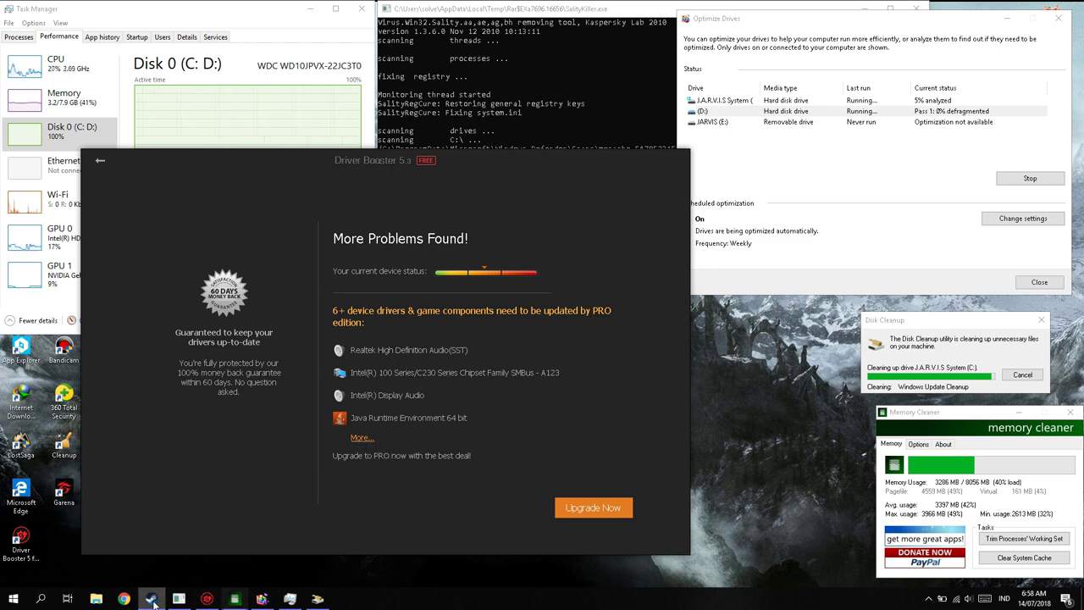
Close the Steam window.
{"action": "mouse_move", "coordinate": [151, 598]}
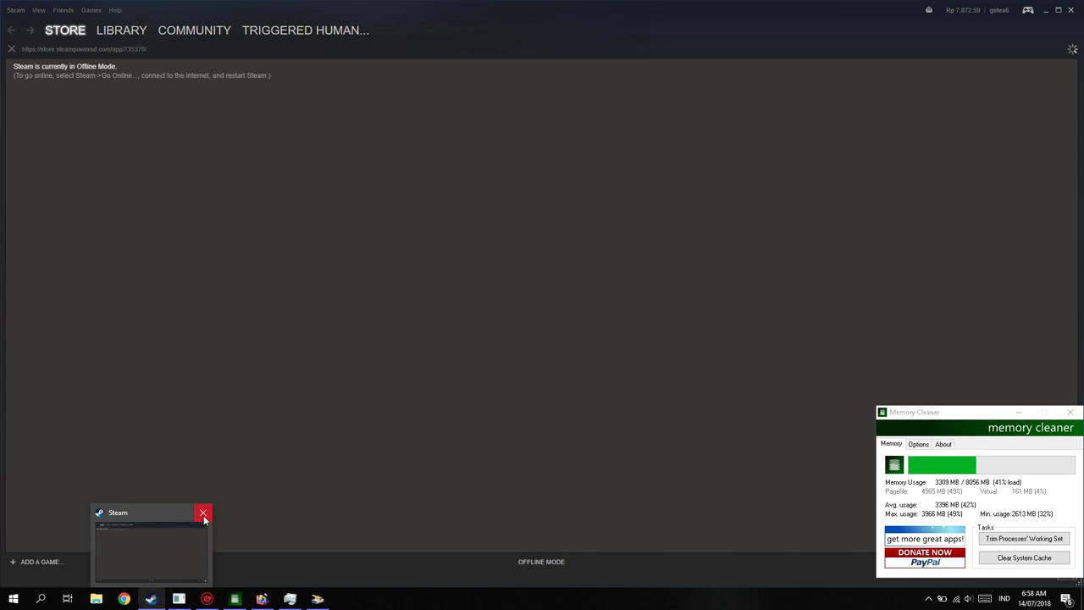
{"action": "left_click", "coordinate": [204, 518]}
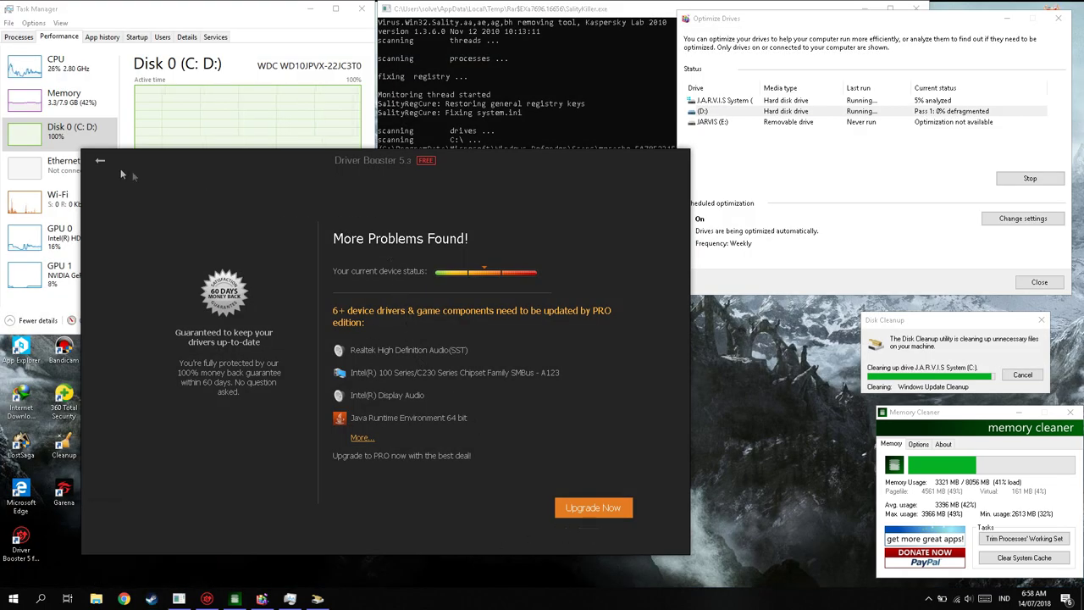
Leave Driver Booster's PRO upgrade offer, look through its list, and close the program.
{"action": "left_click", "coordinate": [98, 161]}
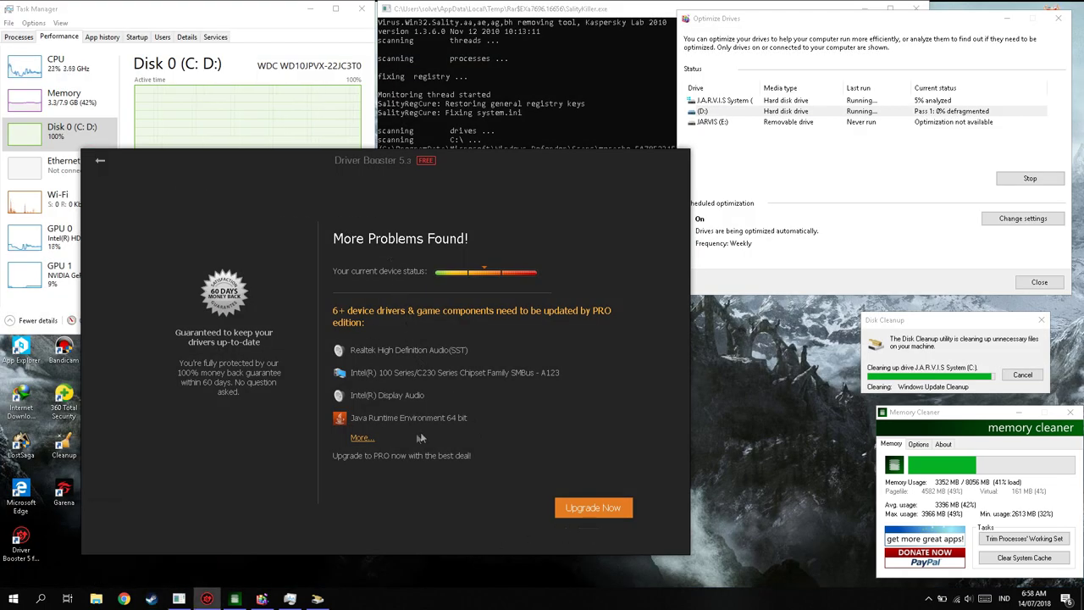
{"action": "left_click", "coordinate": [100, 162]}
{"action": "scroll", "coordinate": [414, 355], "scroll_direction": "down", "scroll_amount": 5}
{"action": "scroll", "coordinate": [444, 374], "scroll_direction": "up", "scroll_amount": 5}
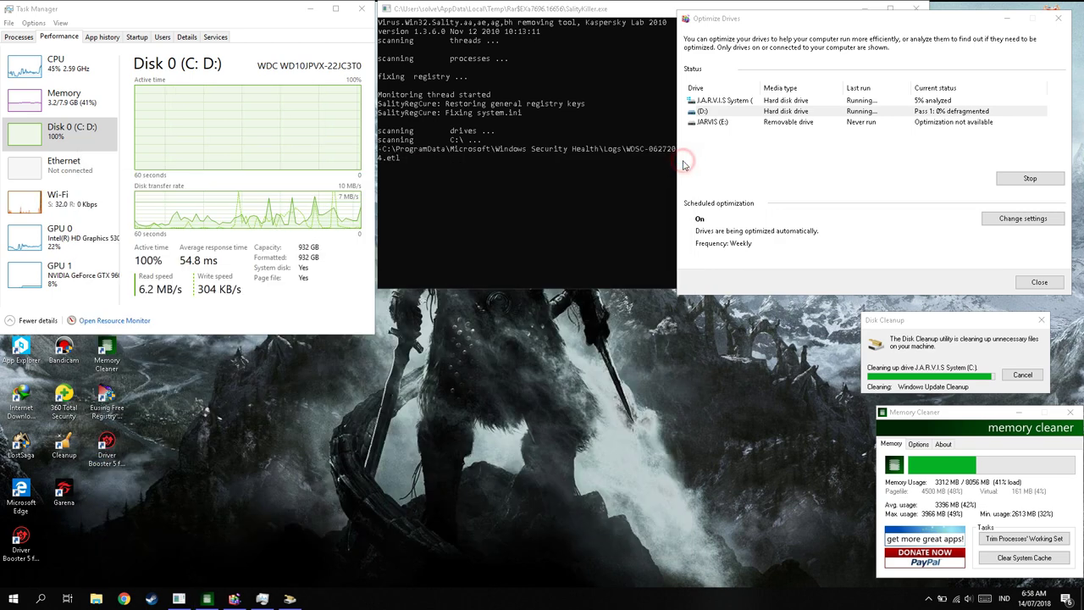
{"action": "left_click", "coordinate": [679, 159]}
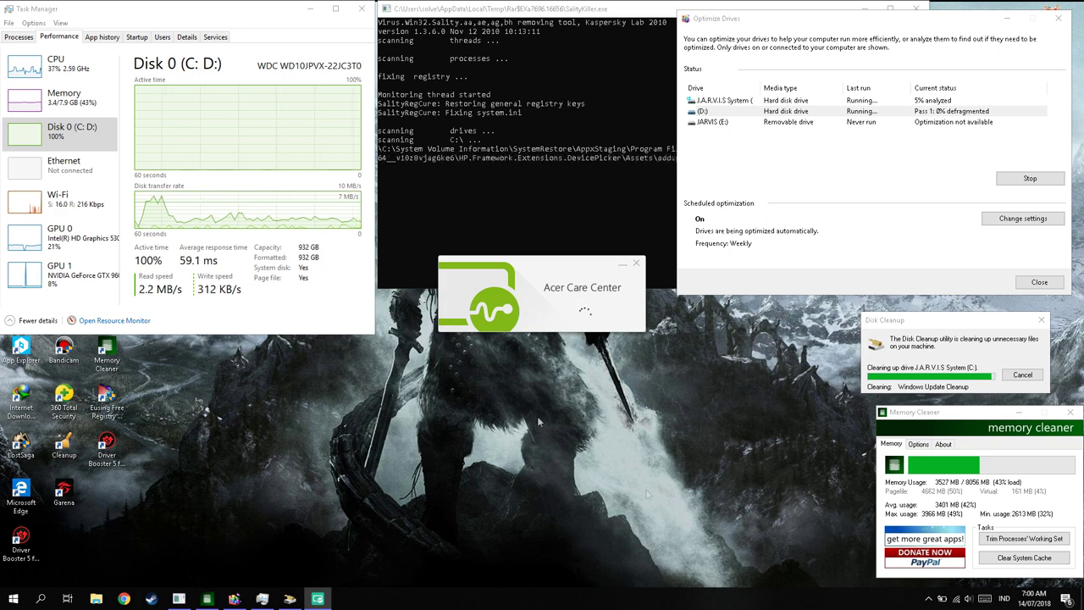
Move the Acer Care Center window below the other open windows and show its Tuneup list of startup applications.
{"action": "left_click", "coordinate": [929, 599]}
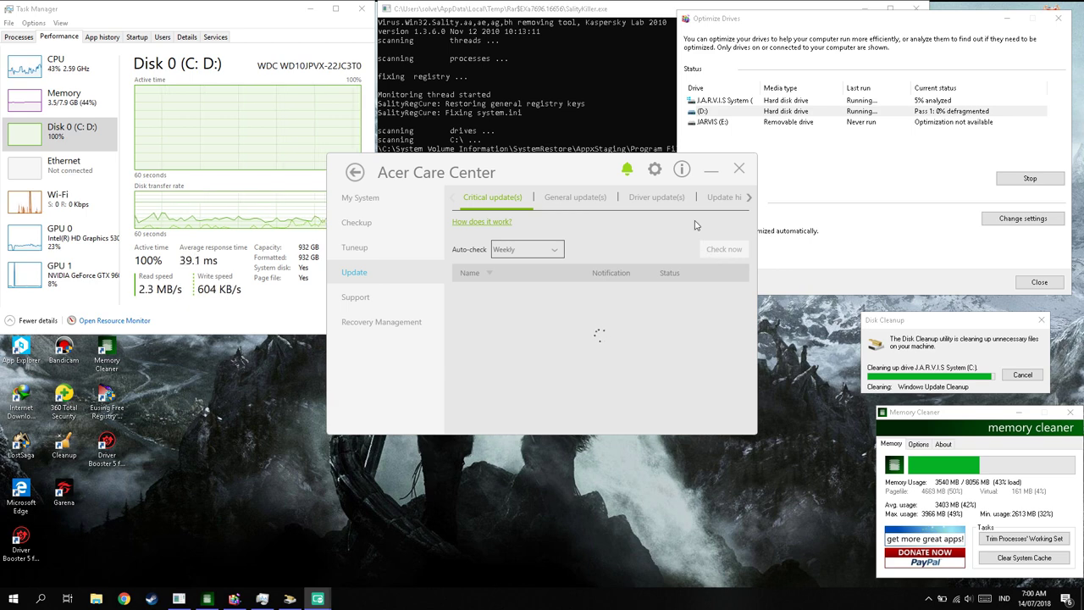
{"action": "left_click_drag", "start_coordinate": [562, 179], "coordinate": [561, 320]}
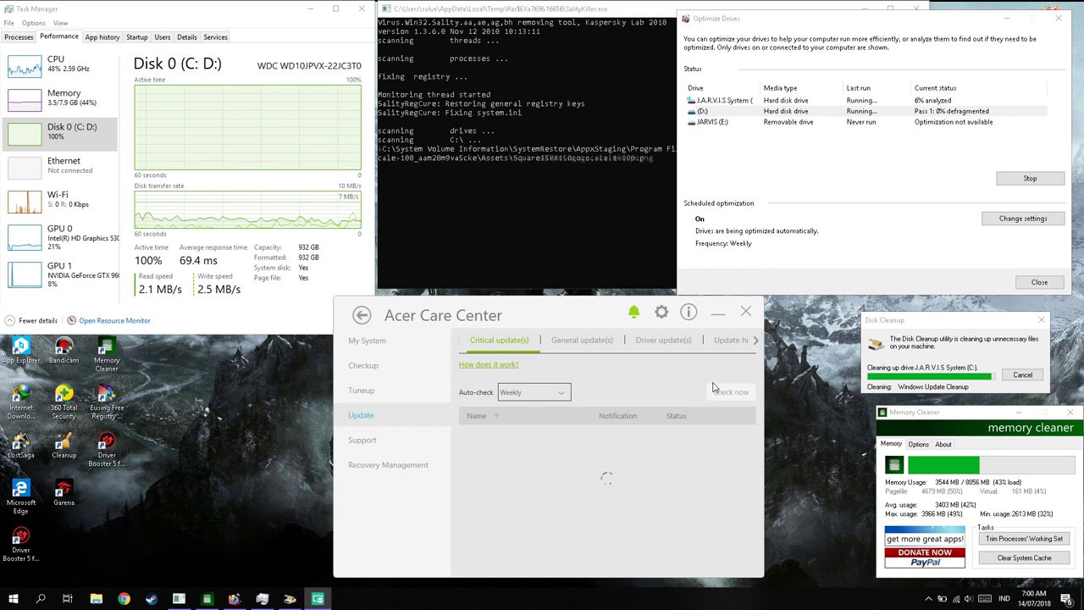
{"action": "key", "text": "Up"}
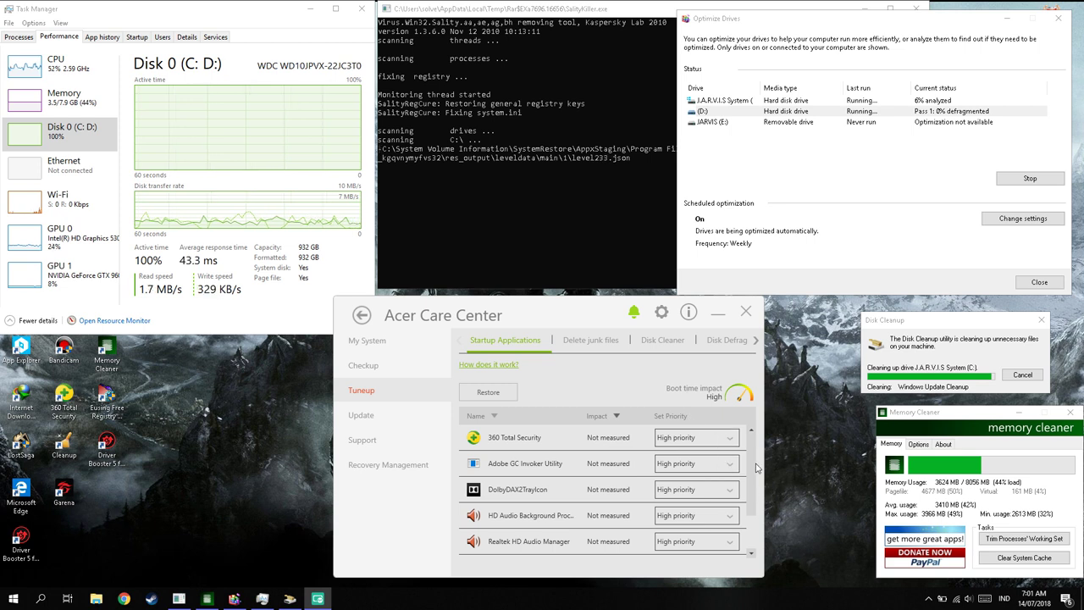
{"action": "scroll", "coordinate": [753, 470], "scroll_direction": "down", "scroll_amount": 2}
{"action": "scroll", "coordinate": [737, 474], "scroll_direction": "up", "scroll_amount": 2}
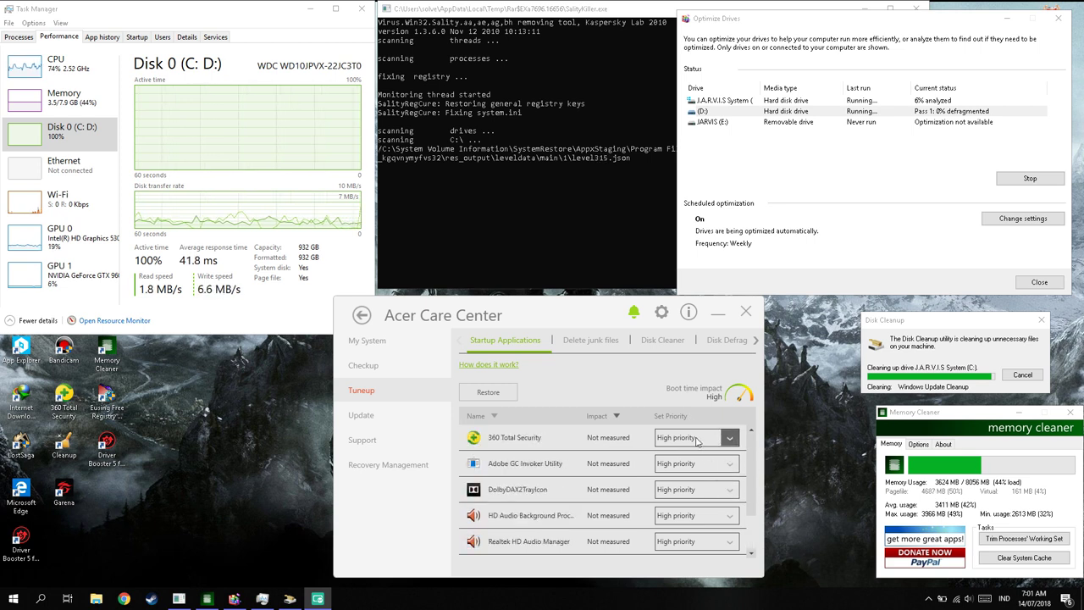
Try to disable 360 Total Security at startup, and set Adobe GC Invoker Utility to Disabled.
{"action": "left_click", "coordinate": [726, 440]}
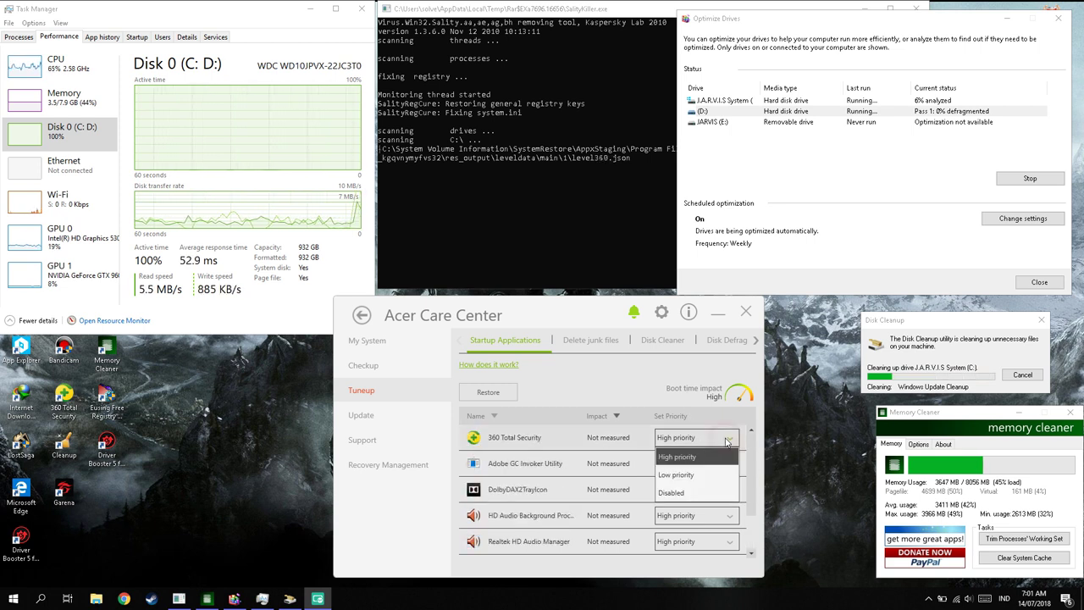
{"action": "left_click", "coordinate": [678, 492]}
{"action": "left_click", "coordinate": [726, 464]}
{"action": "left_click", "coordinate": [709, 519]}
{"action": "scroll", "coordinate": [706, 493], "scroll_direction": "down", "scroll_amount": 2}
{"action": "scroll", "coordinate": [736, 489], "scroll_direction": "up", "scroll_amount": 2}
{"action": "scroll", "coordinate": [732, 466], "scroll_direction": "up", "scroll_amount": 1}
{"action": "left_click", "coordinate": [731, 466]}
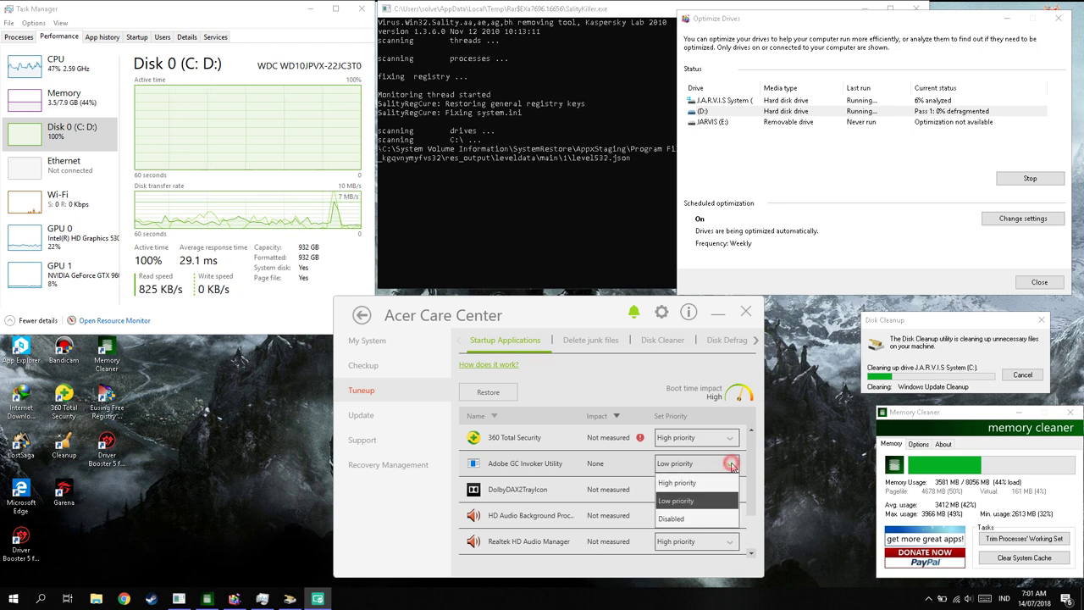
{"action": "left_click", "coordinate": [710, 519]}
Set DolbyDAX2TrayIcon and the HD Audio Background process to Disabled, and retry disabling 360 Total Security.
{"action": "left_click", "coordinate": [729, 489]}
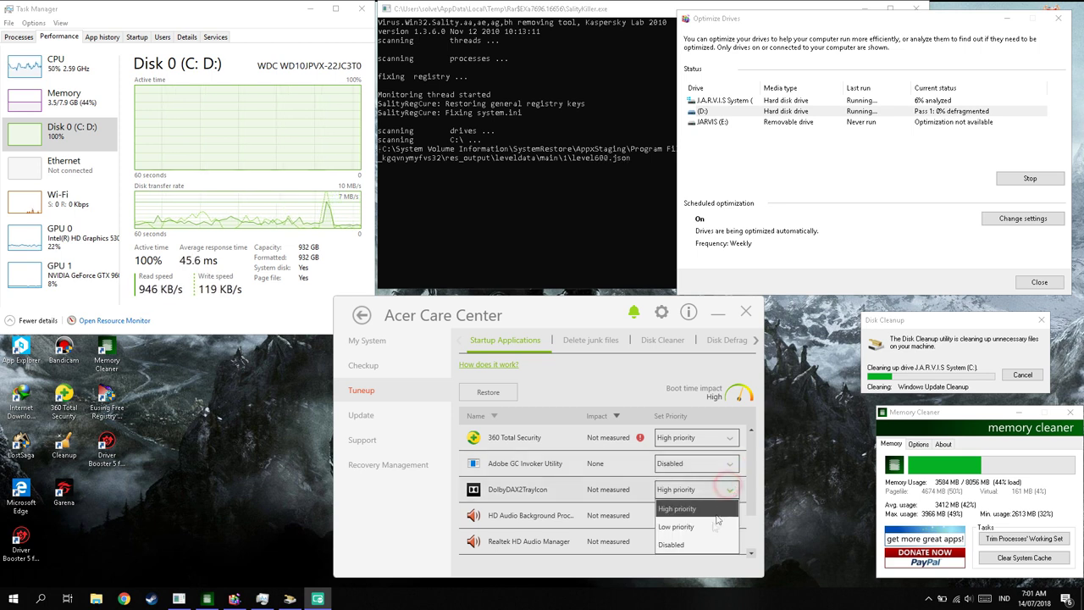
{"action": "left_click", "coordinate": [702, 543]}
{"action": "left_click", "coordinate": [729, 437]}
{"action": "left_click", "coordinate": [710, 492]}
{"action": "scroll", "coordinate": [708, 483], "scroll_direction": "down", "scroll_amount": 2}
{"action": "scroll", "coordinate": [707, 474], "scroll_direction": "up", "scroll_amount": 2}
{"action": "left_click", "coordinate": [728, 515]}
{"action": "scroll", "coordinate": [709, 540], "scroll_direction": "down", "scroll_amount": 1}
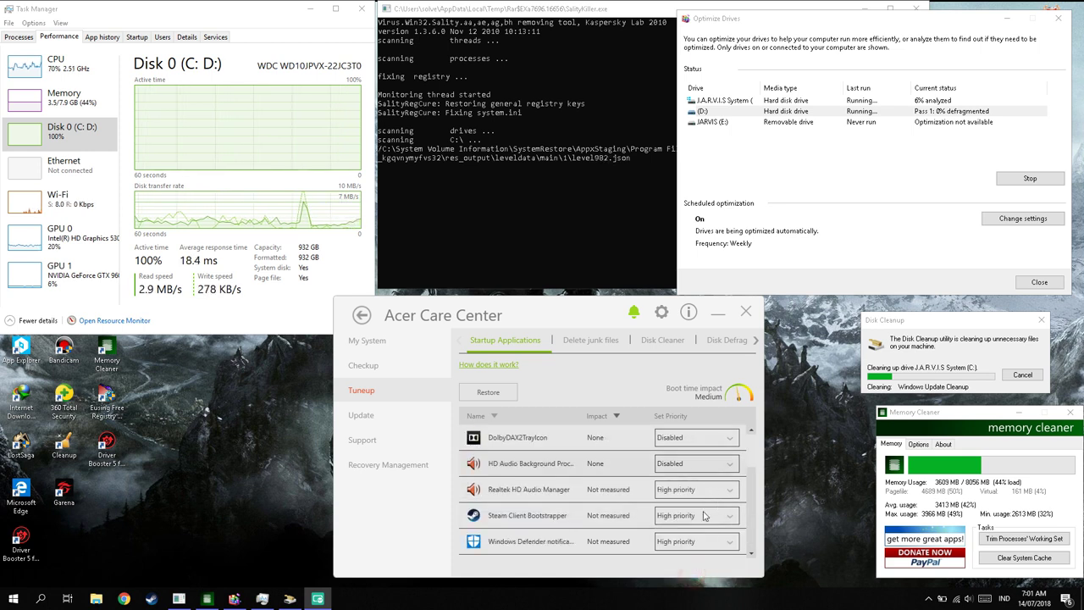
Set the Realtek HD Audio Manager, Steam Client Bootstrapper and Windows Defender notification startup entries to Disabled.
{"action": "left_click", "coordinate": [701, 490]}
{"action": "left_click", "coordinate": [696, 553]}
{"action": "left_click", "coordinate": [707, 529]}
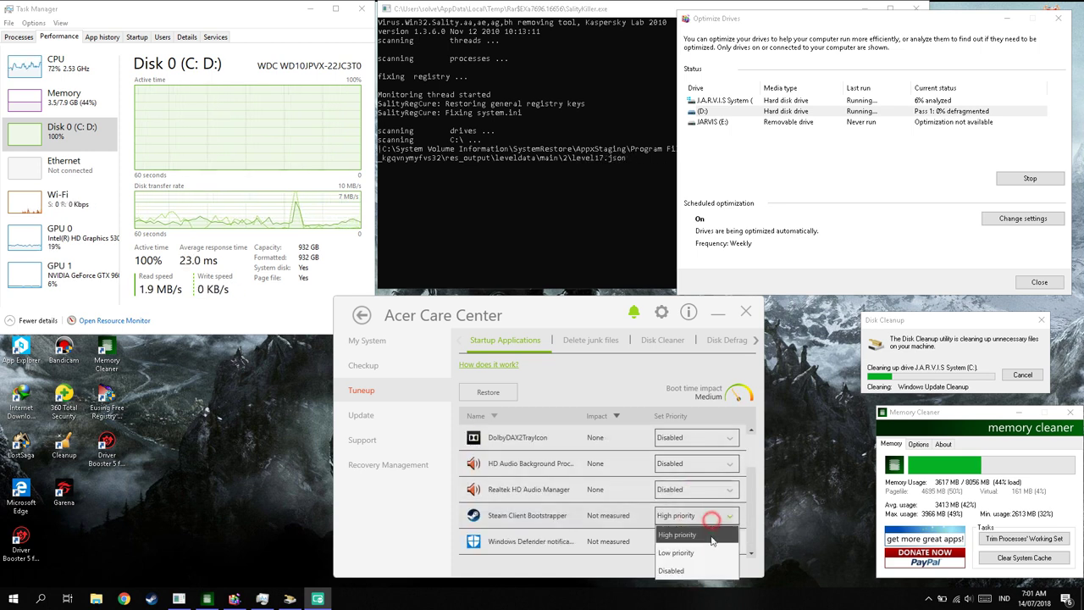
{"action": "left_click", "coordinate": [702, 569]}
{"action": "left_click", "coordinate": [701, 546]}
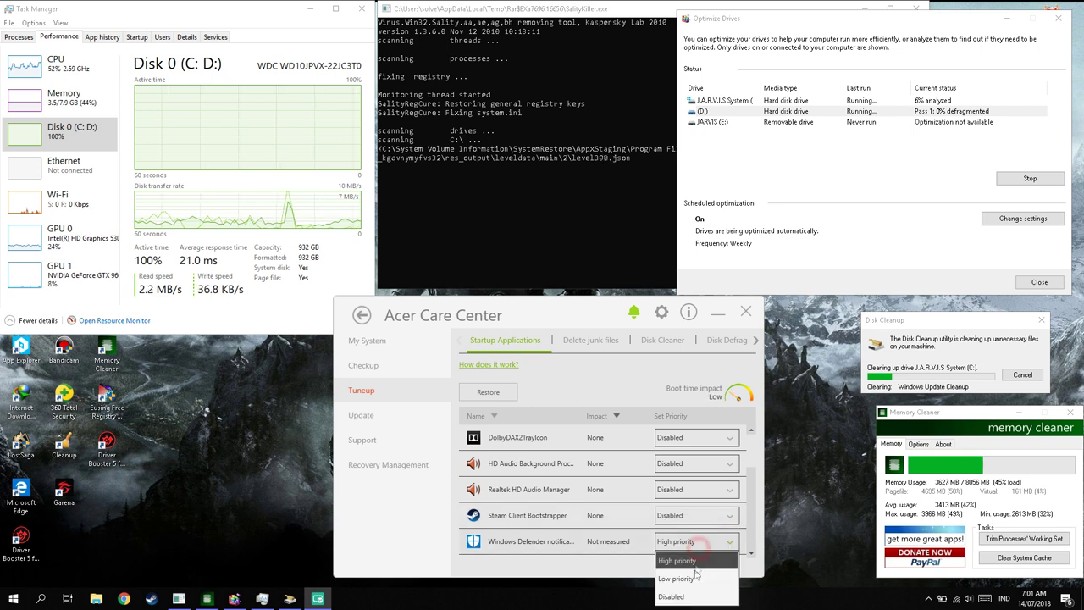
{"action": "left_click", "coordinate": [690, 598]}
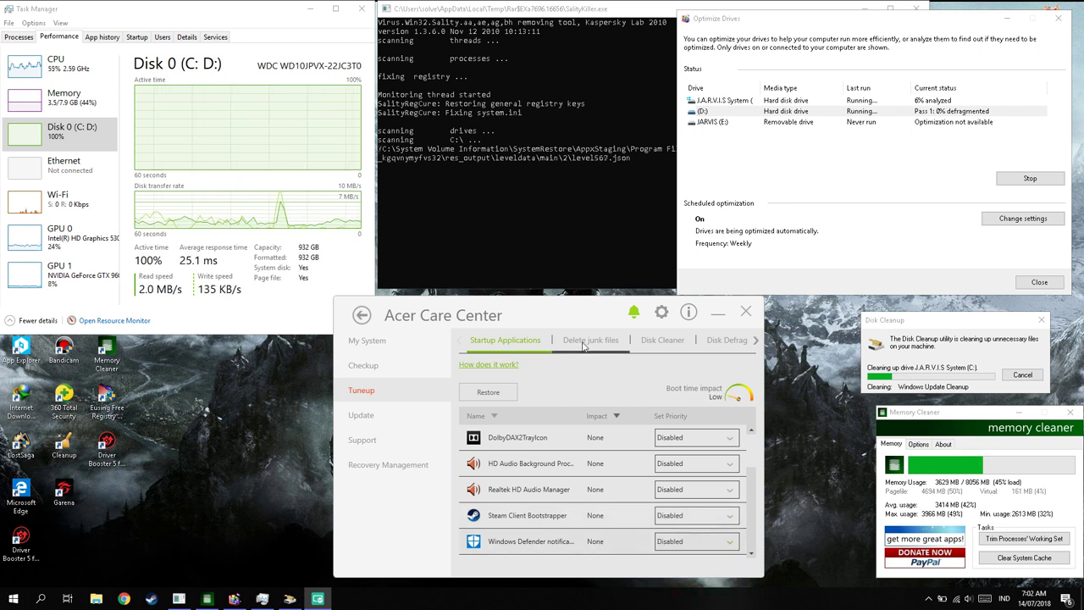
Clean the browser cache, temporary files and recycle bin as junk files, and show the Disk Cleaner page.
{"action": "left_click", "coordinate": [583, 340]}
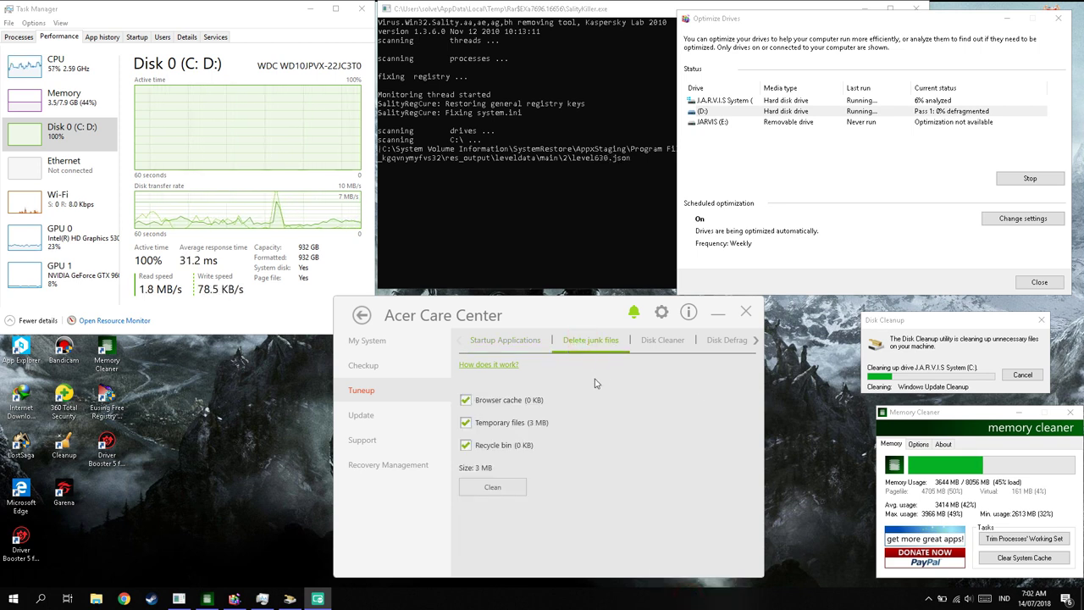
{"action": "left_click", "coordinate": [484, 493]}
{"action": "left_click", "coordinate": [563, 475]}
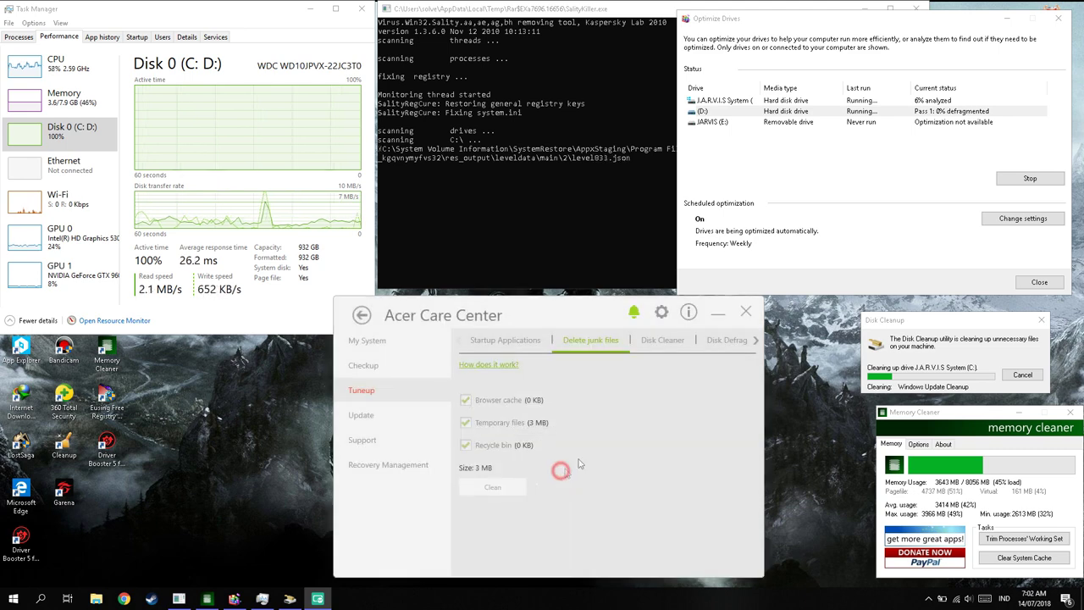
{"action": "left_click", "coordinate": [659, 343]}
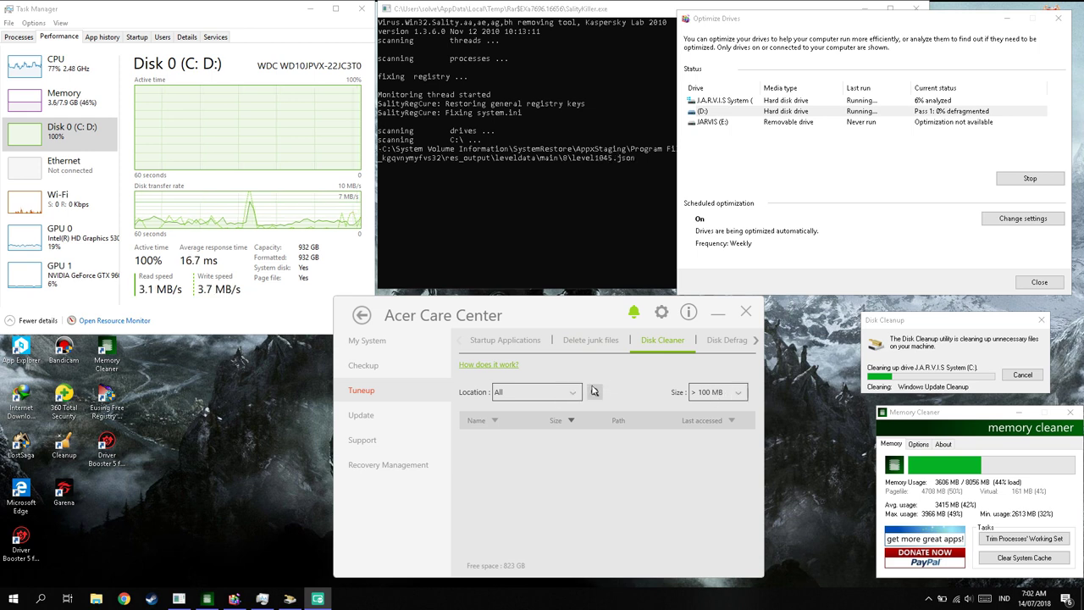
Run Optimize on drives C: and D: in Acer Care Center's Disk Defragment, and refresh the drive list.
{"action": "left_click", "coordinate": [704, 349]}
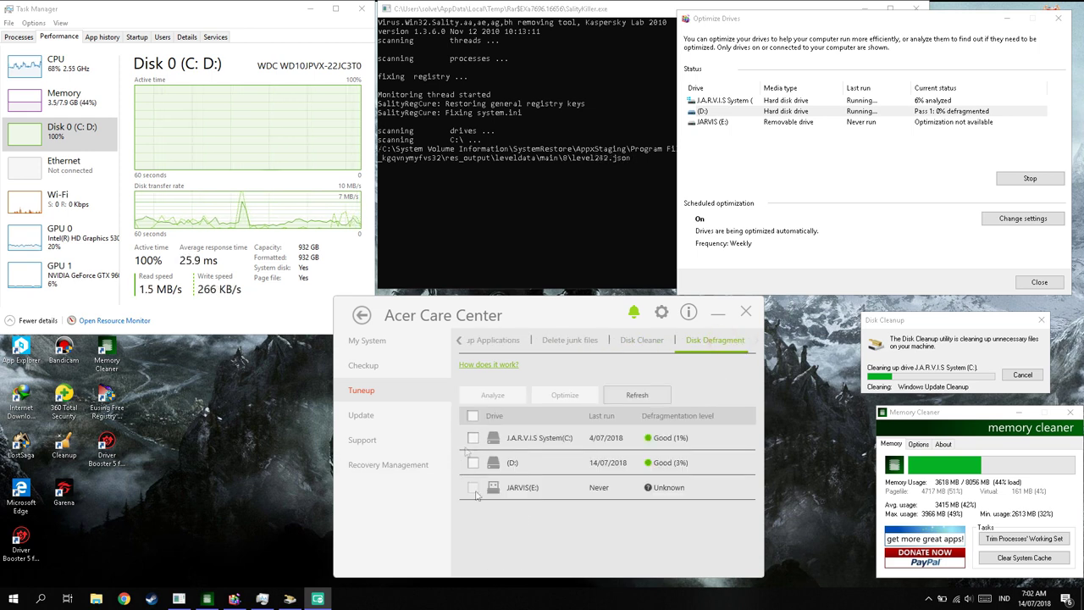
{"action": "left_click", "coordinate": [472, 438]}
{"action": "left_click", "coordinate": [473, 463]}
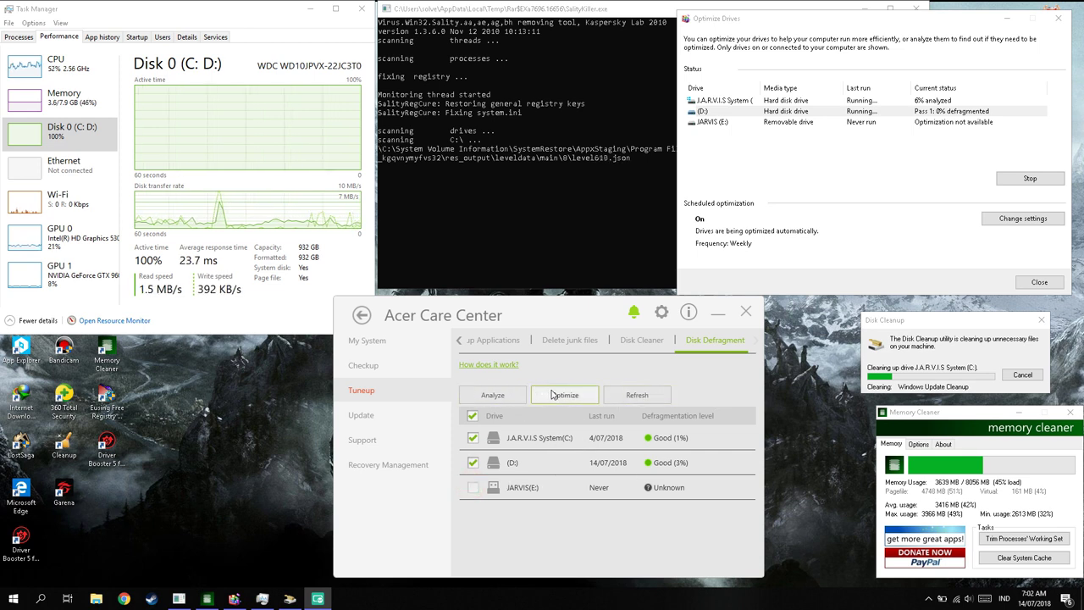
{"action": "left_click", "coordinate": [549, 395]}
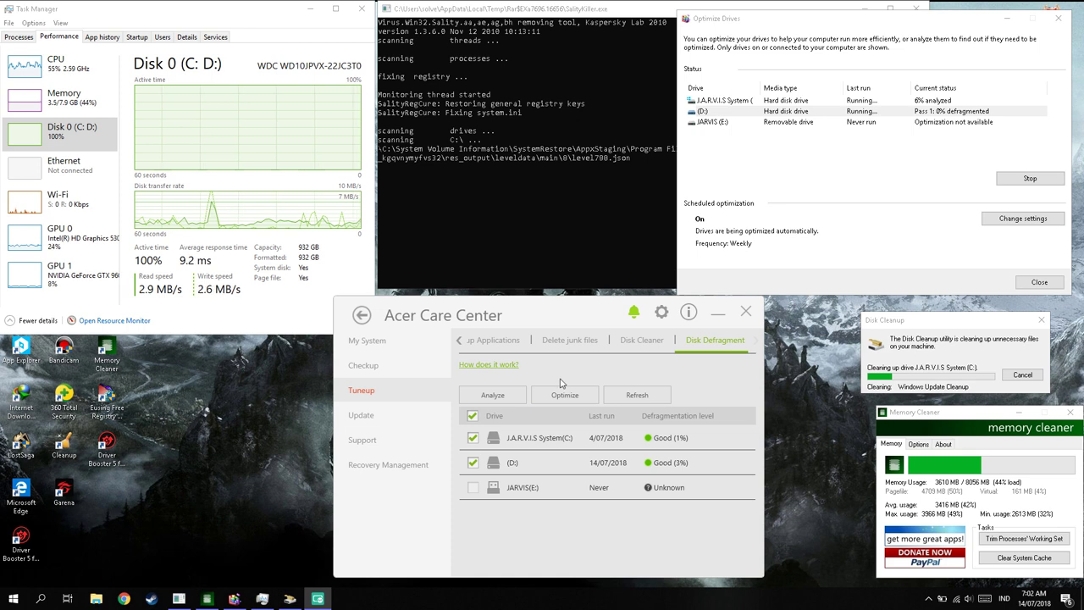
{"action": "left_click", "coordinate": [552, 396]}
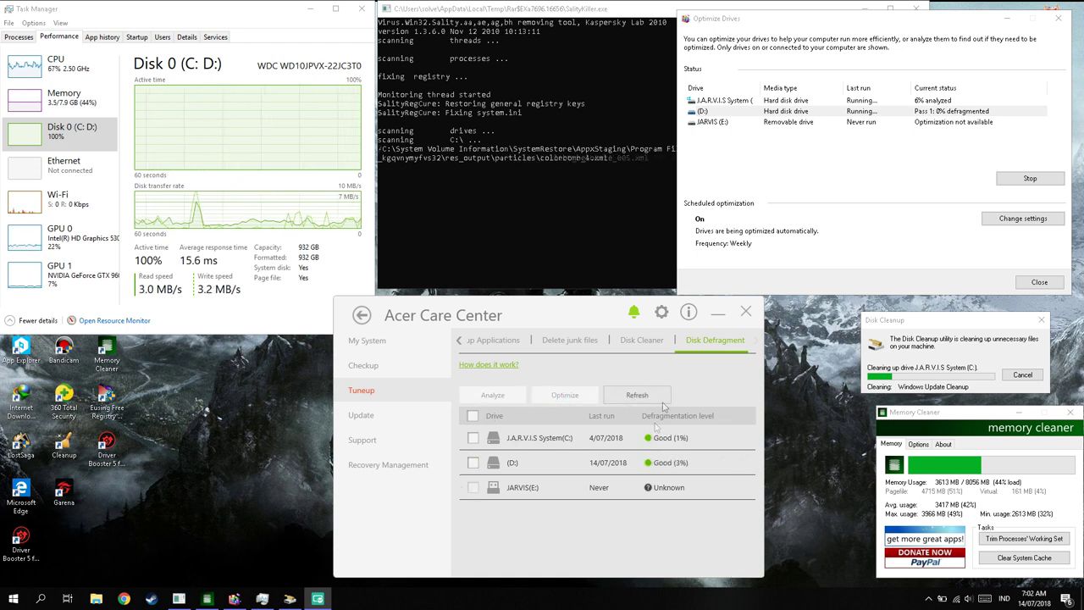
{"action": "left_click", "coordinate": [636, 395]}
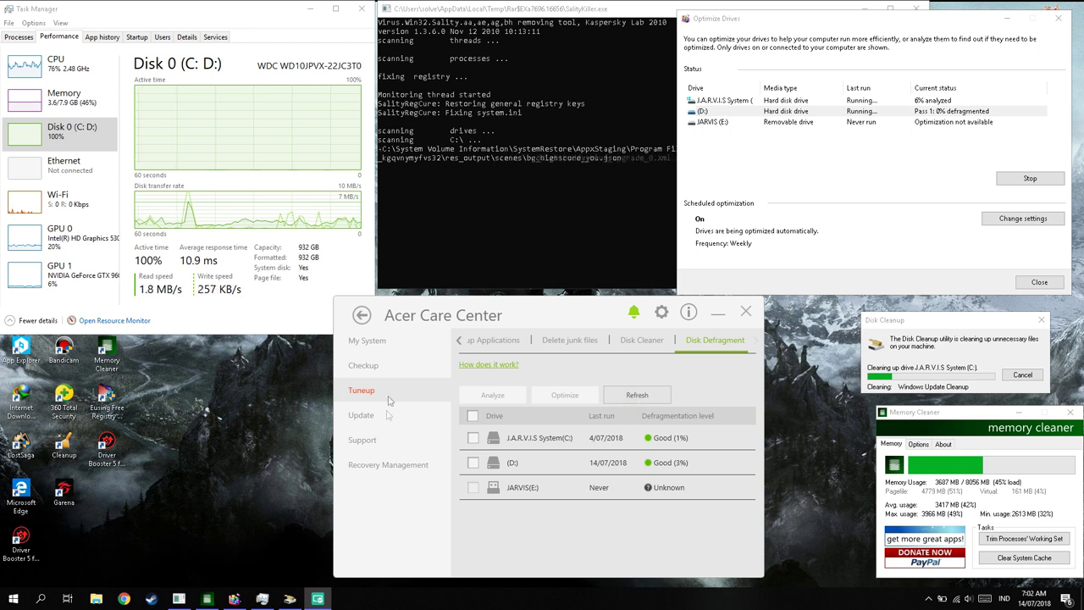
Start the WD hard disk and battery health checks in Acer Care Center's Checkup.
{"action": "left_click", "coordinate": [366, 376]}
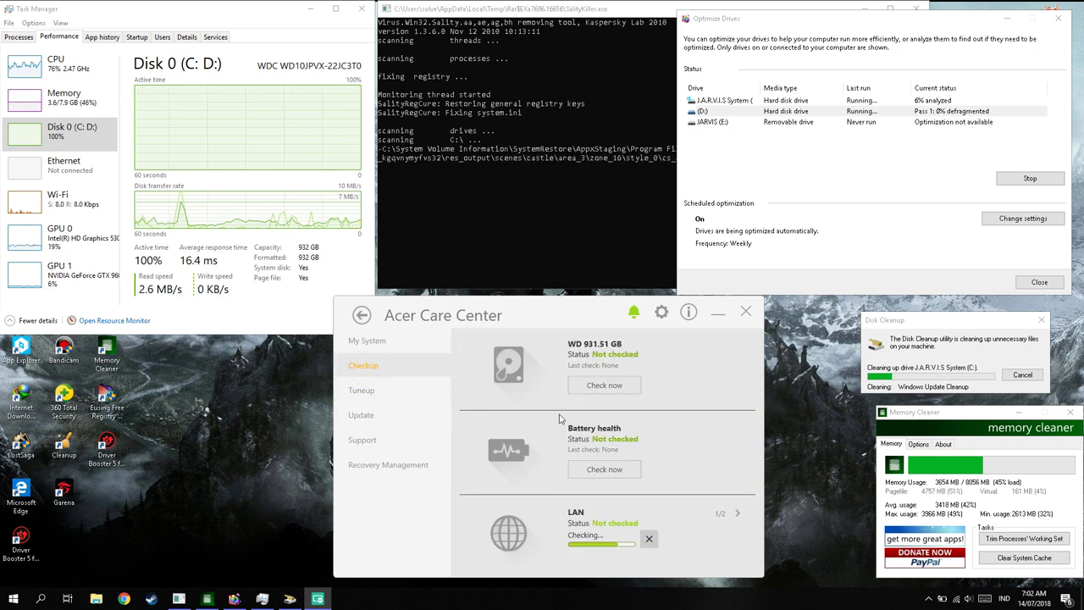
{"action": "left_click", "coordinate": [603, 386]}
{"action": "left_click", "coordinate": [606, 468]}
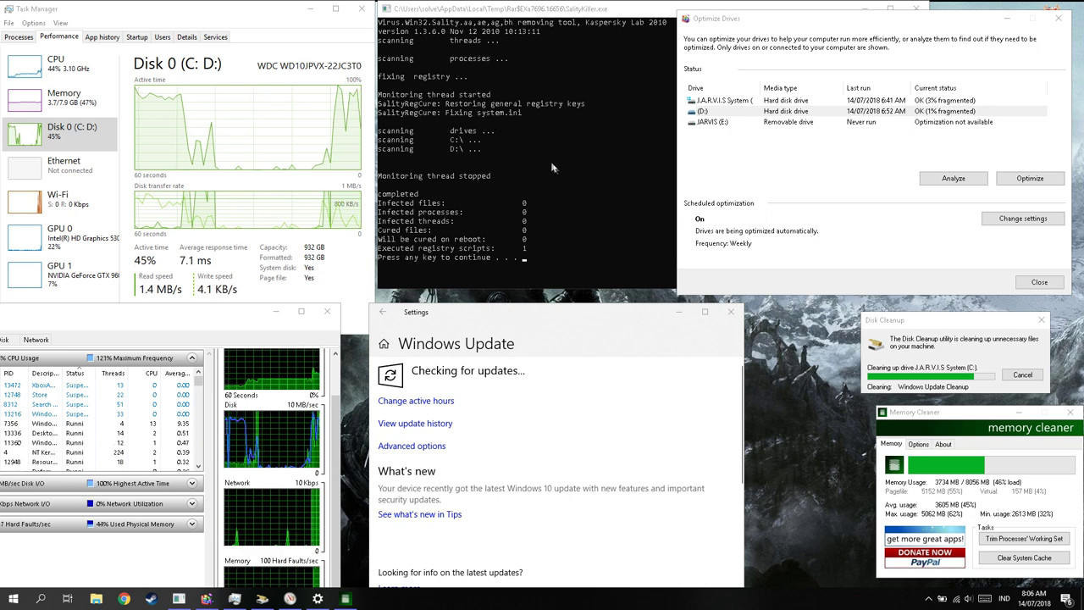
Dismiss the completed SalityKiller console and move the Windows Update window into its place beside Task Manager.
{"action": "left_click", "coordinate": [572, 194]}
{"action": "key", "text": "Return"}
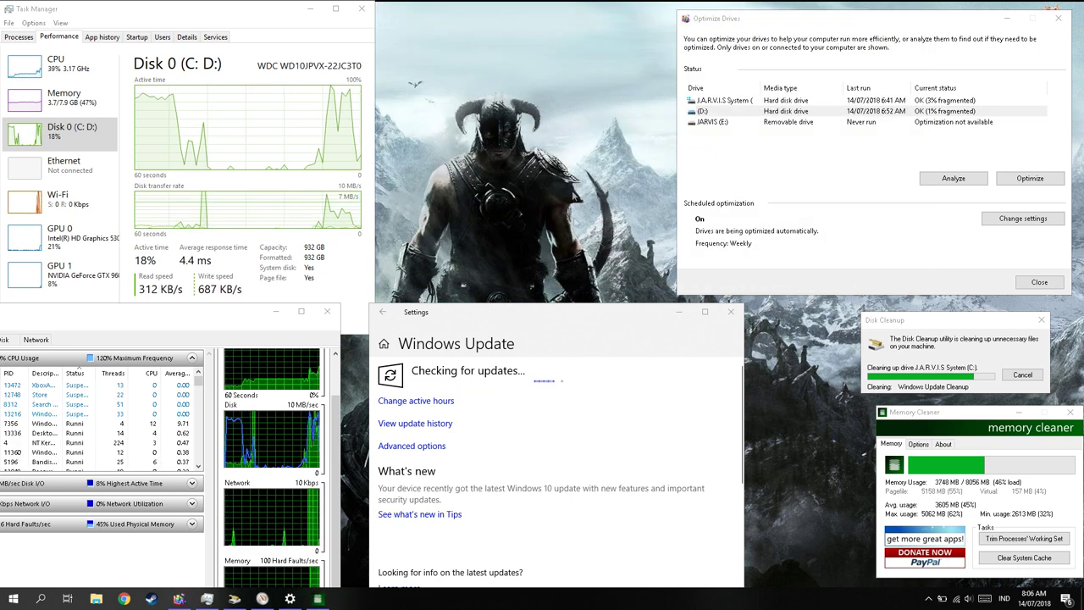
{"action": "left_click", "coordinate": [564, 329]}
{"action": "left_click_drag", "start_coordinate": [587, 308], "coordinate": [586, 5]}
View the drive optimization schedule's frequency choices, cancel the schedule dialog, and close Optimize Drives.
{"action": "left_click", "coordinate": [871, 13]}
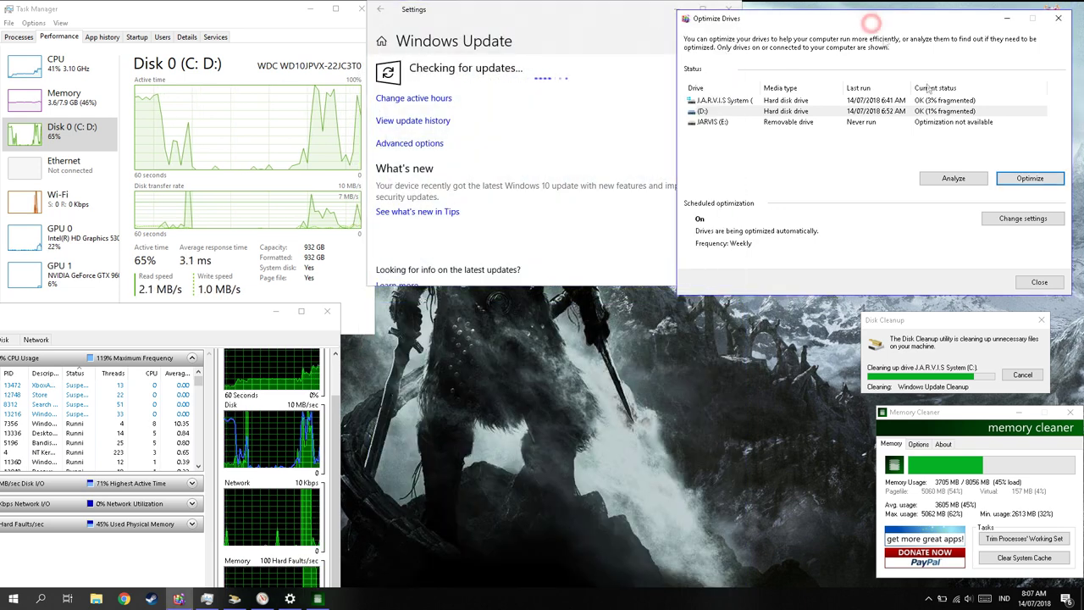
{"action": "left_click", "coordinate": [1029, 218]}
{"action": "left_click", "coordinate": [800, 105]}
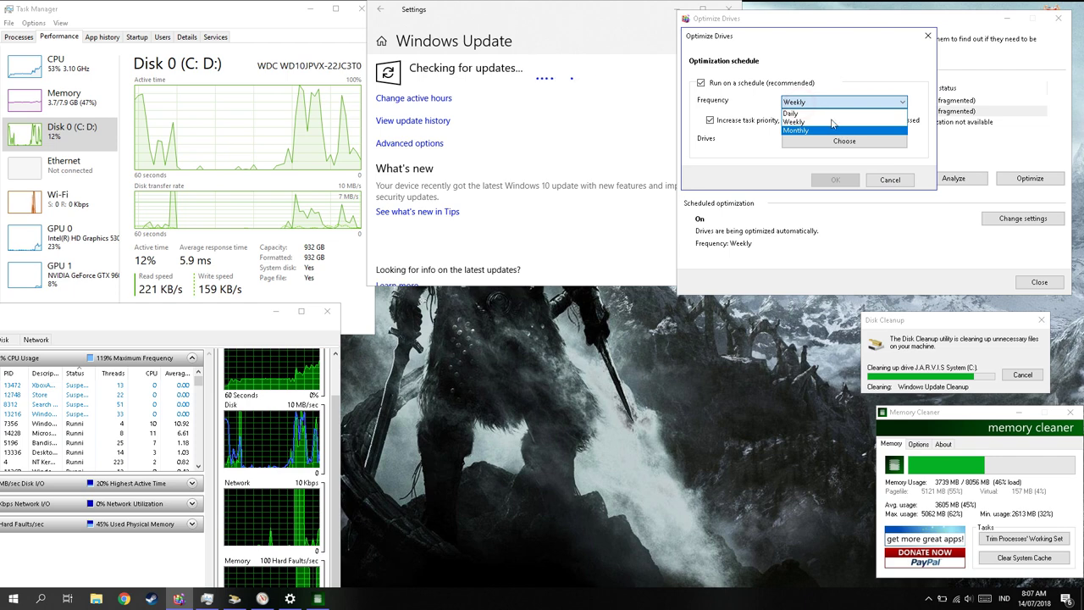
{"action": "left_click", "coordinate": [746, 177]}
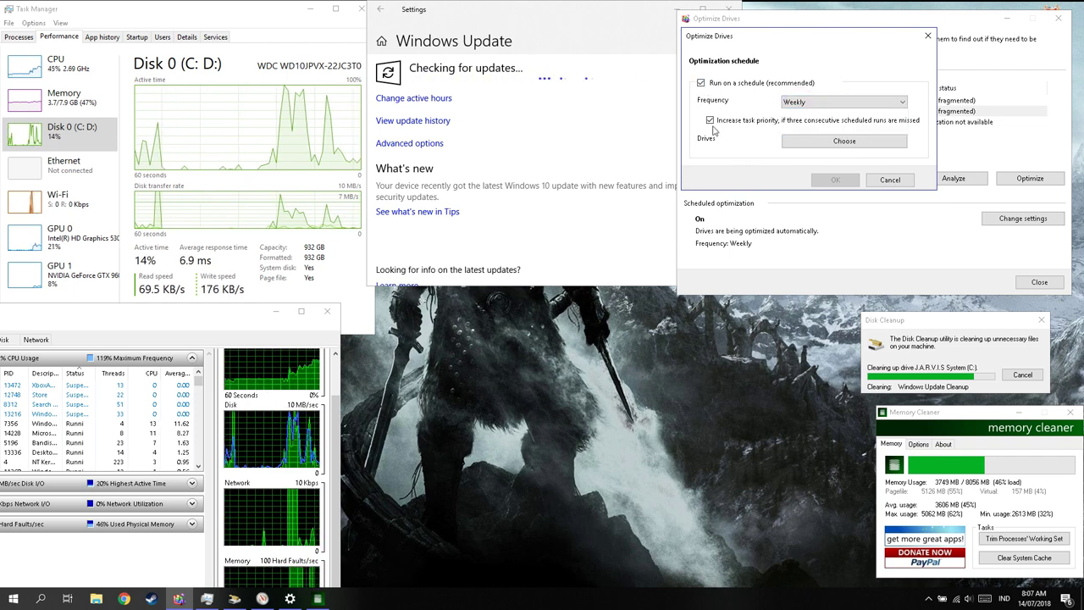
{"action": "left_click", "coordinate": [890, 180]}
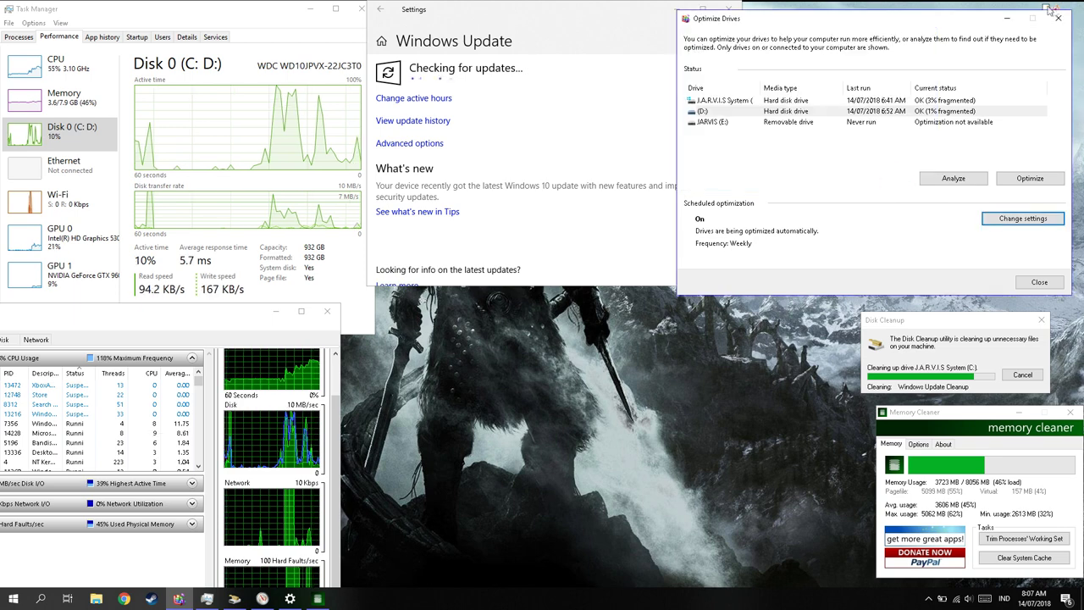
{"action": "left_click", "coordinate": [1063, 18]}
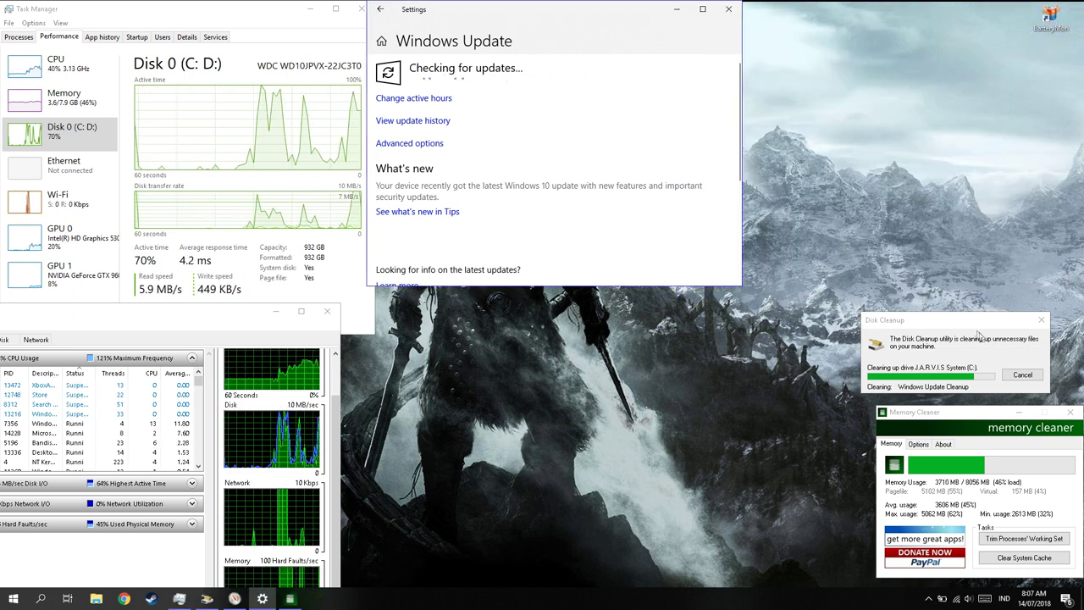
Move the Disk Cleanup and Memory Cleaner windows next to the Windows Update window.
{"action": "left_click_drag", "start_coordinate": [931, 320], "coordinate": [837, 11]}
{"action": "left_click_drag", "start_coordinate": [994, 412], "coordinate": [880, 111]}
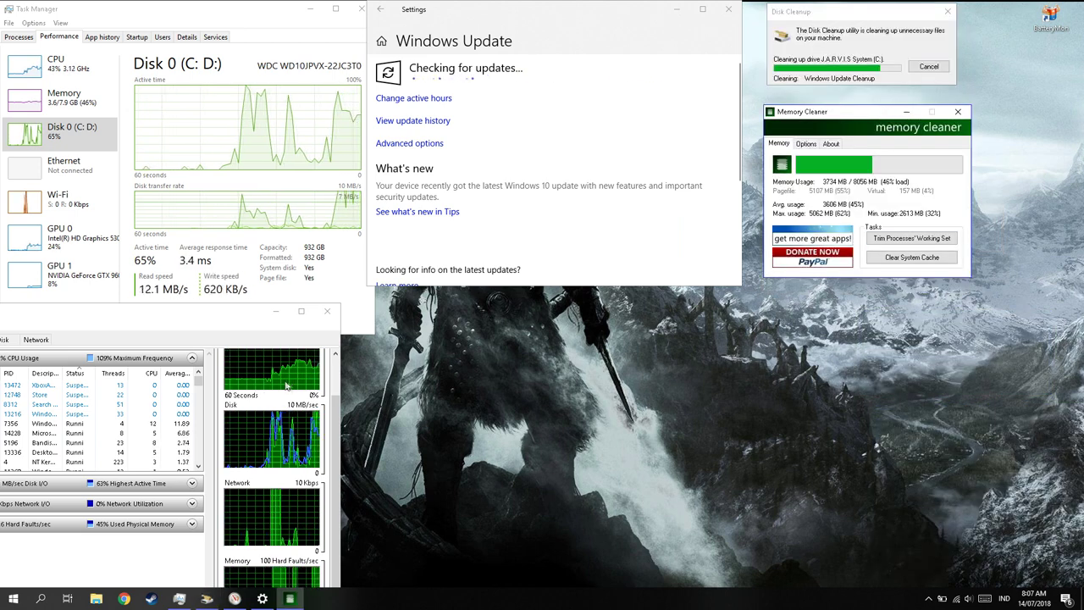
{"action": "left_click", "coordinate": [220, 323]}
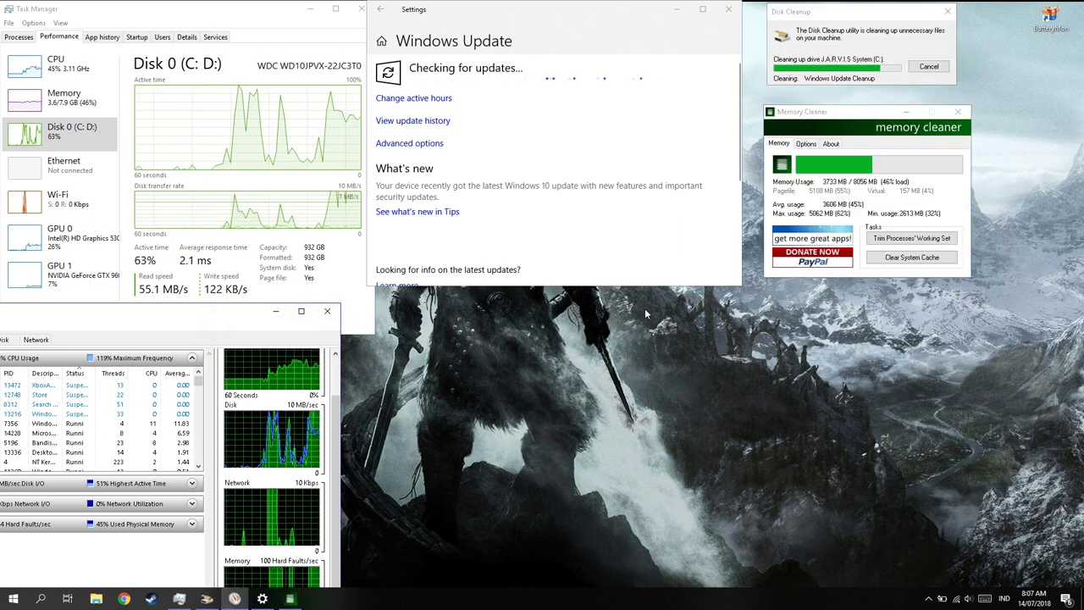
Trim the processes' working set and clear the system cache in Memory Cleaner, and close it.
{"action": "left_click", "coordinate": [890, 239]}
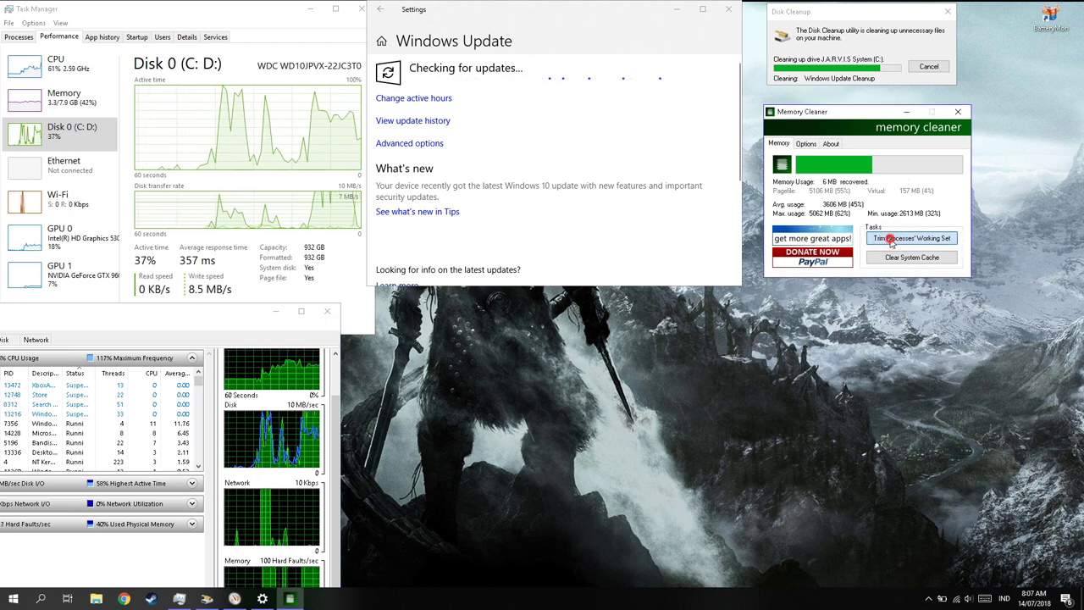
{"action": "left_click", "coordinate": [892, 258]}
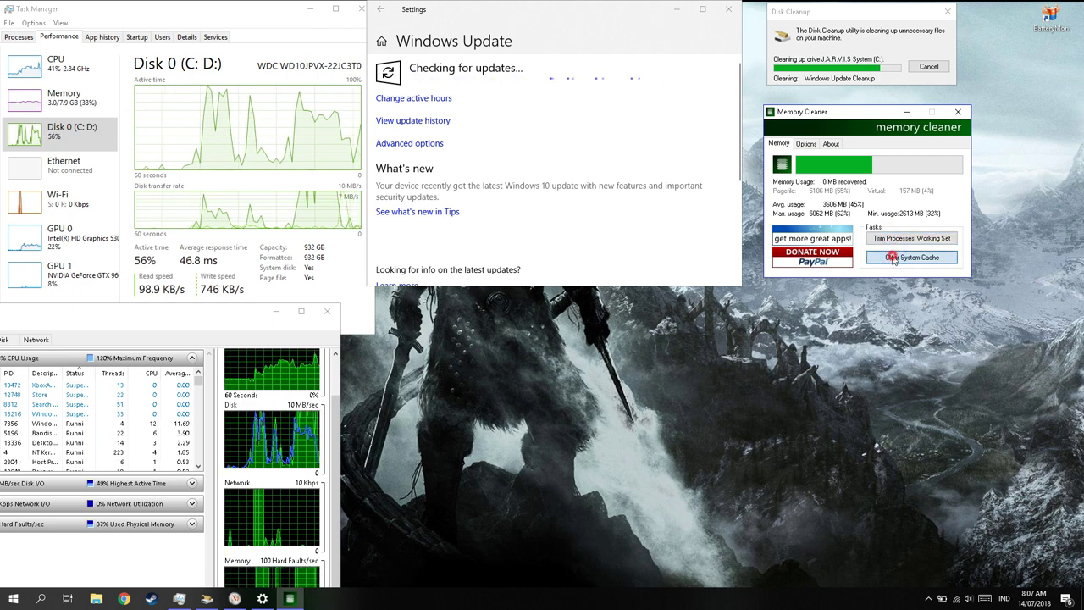
{"action": "left_click", "coordinate": [964, 110]}
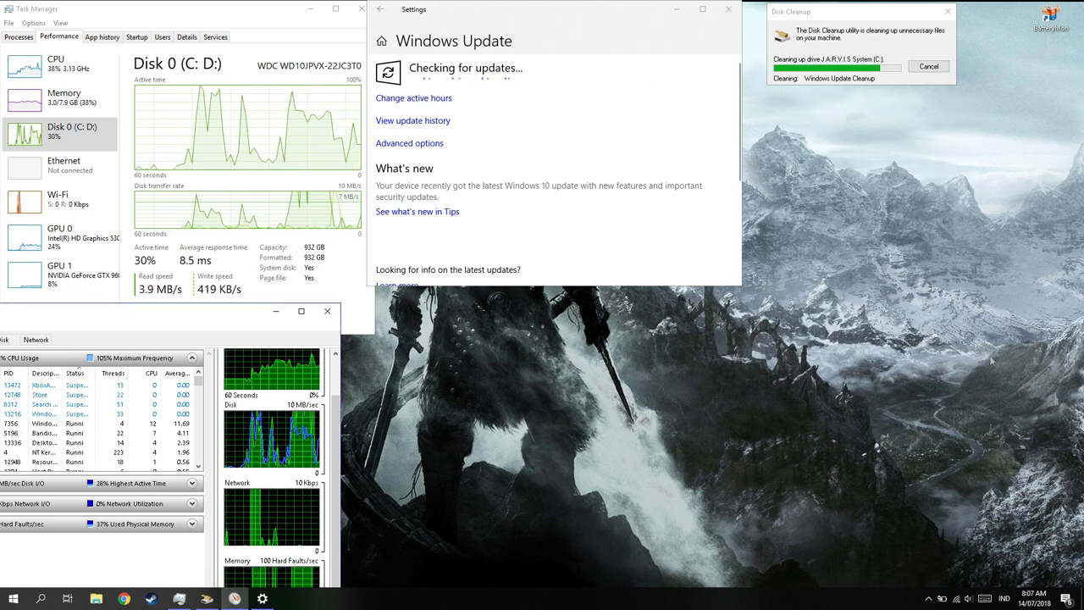
{"action": "left_click", "coordinate": [928, 599]}
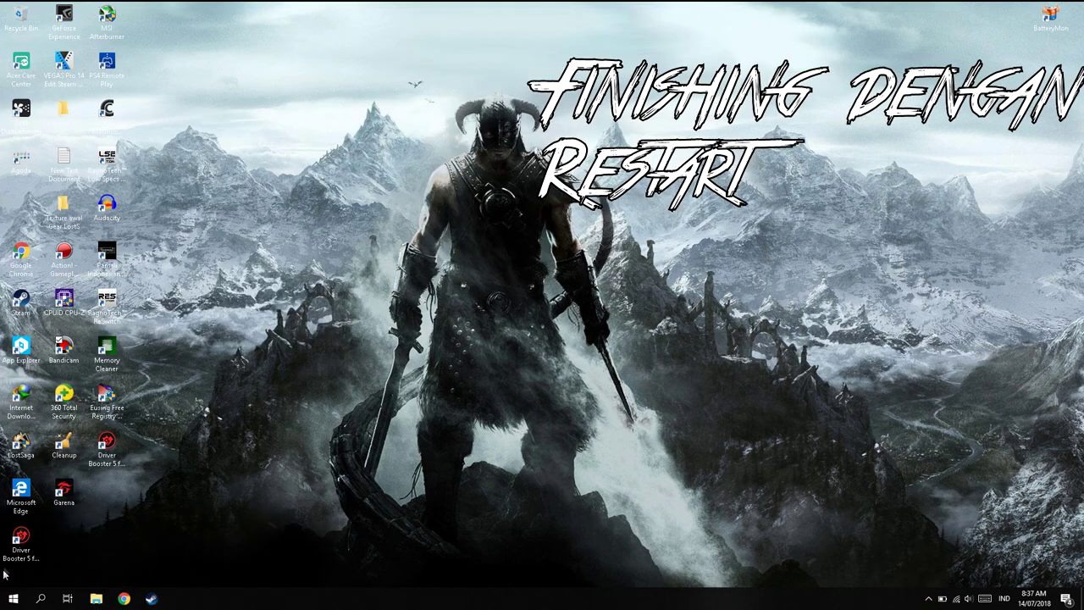
Show the Windows power options for restarting the laptop, and dismiss them.
{"action": "left_click", "coordinate": [13, 599]}
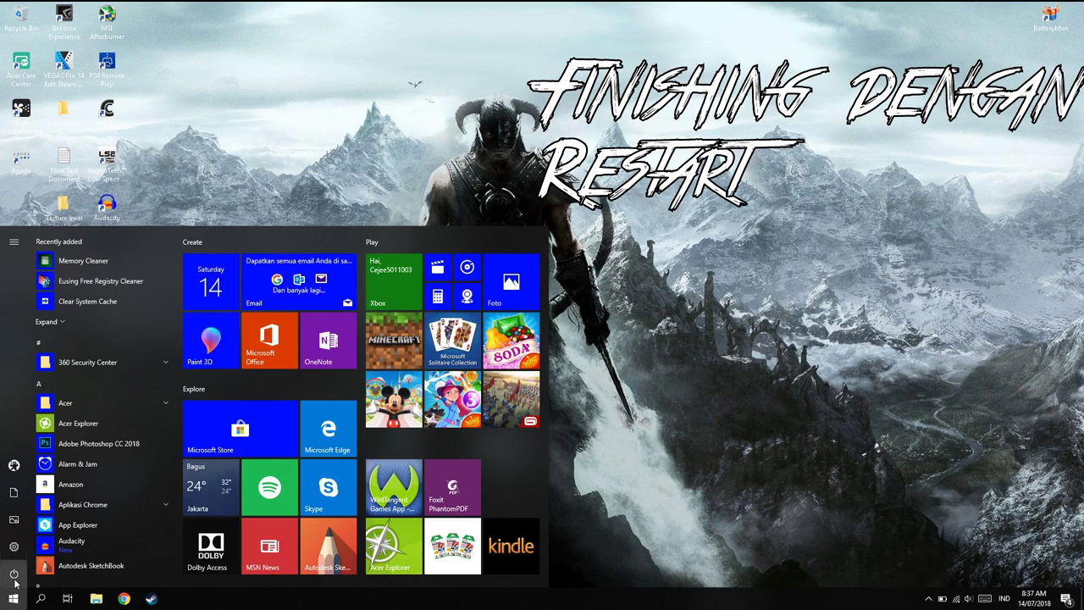
{"action": "left_click", "coordinate": [14, 574]}
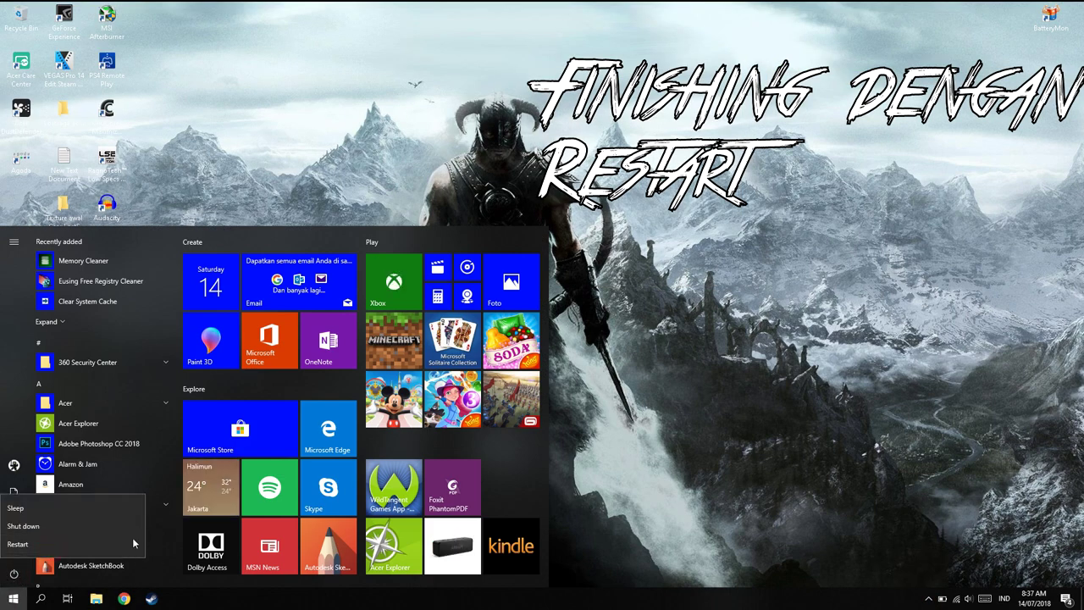
{"action": "left_click", "coordinate": [886, 517]}
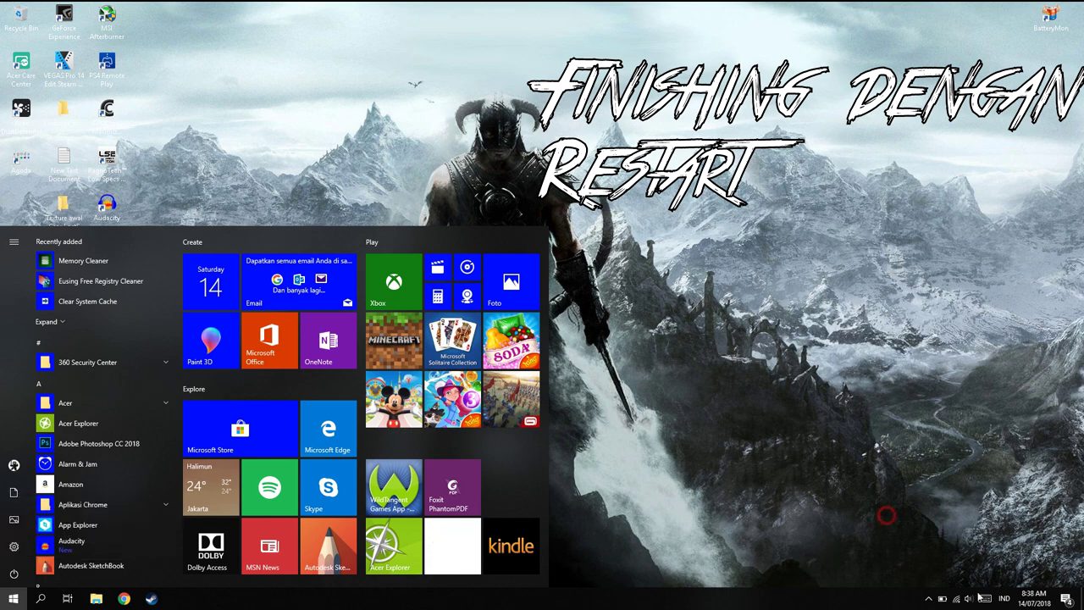
{"action": "left_click", "coordinate": [929, 600]}
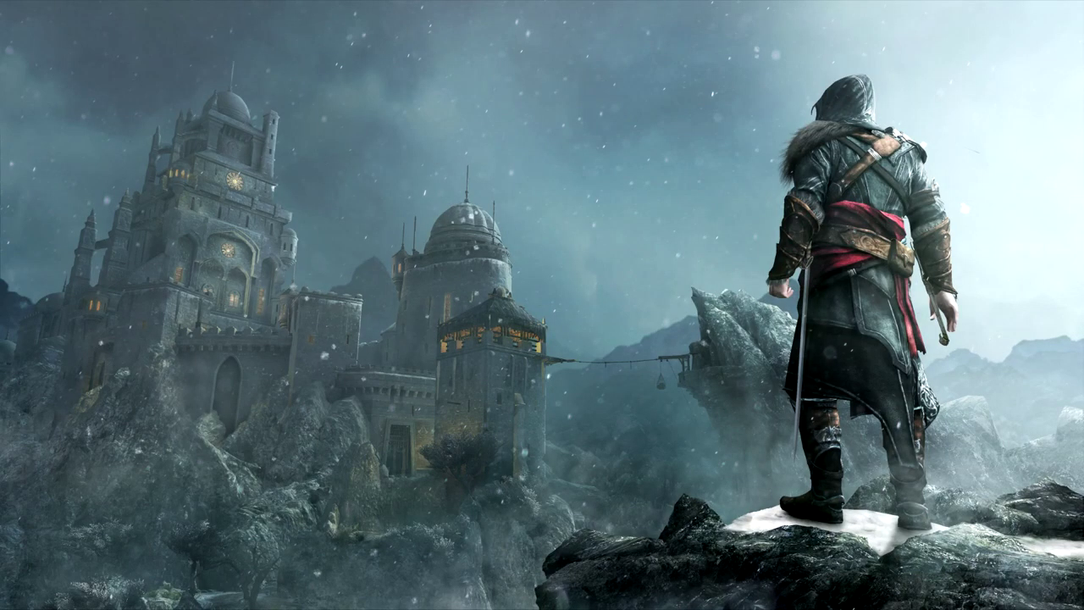